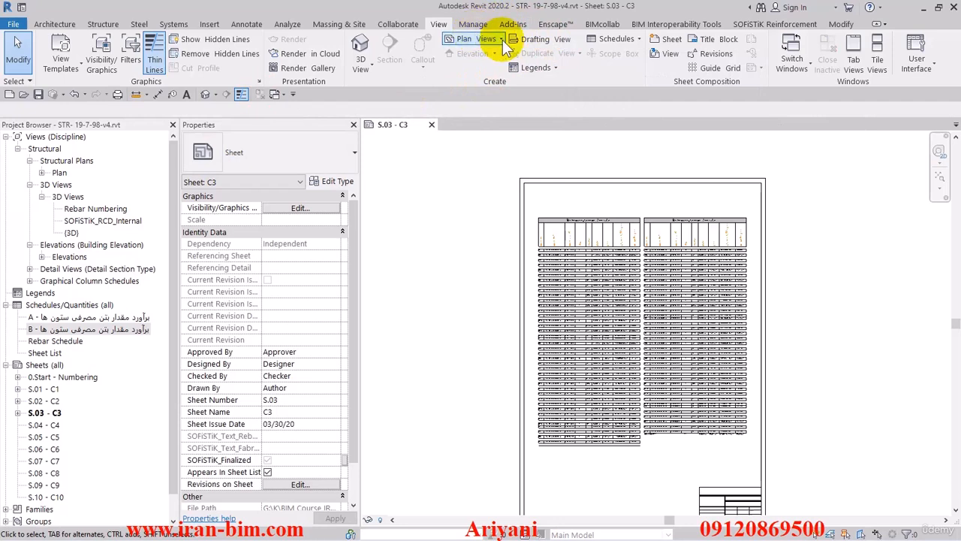
Create a new schedule for the Structural Rebar category
left_click(617, 39)
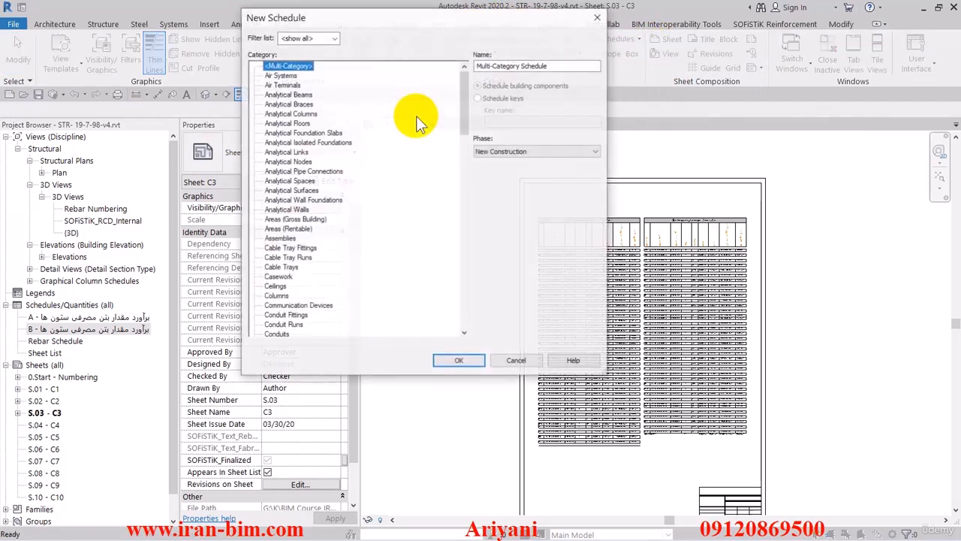
left_click_drag(463, 87, 448, 297)
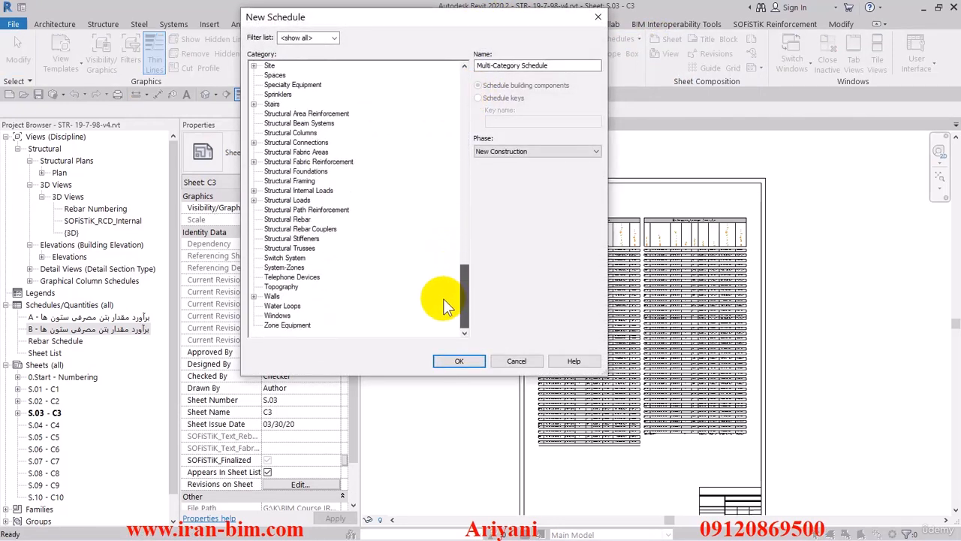
left_click(293, 219)
left_click(457, 360)
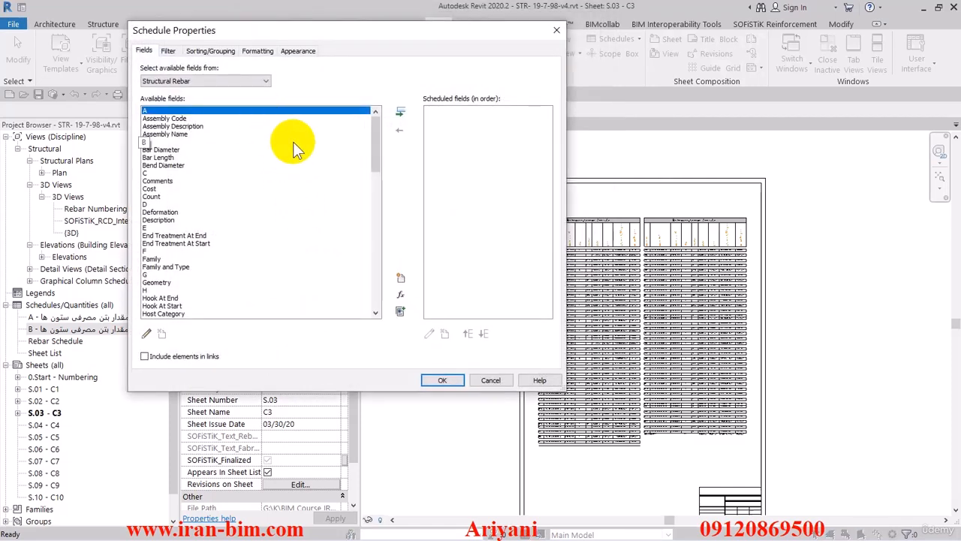
Add the Type field to the schedule's scheduled fields
left_click_drag(377, 139, 292, 269)
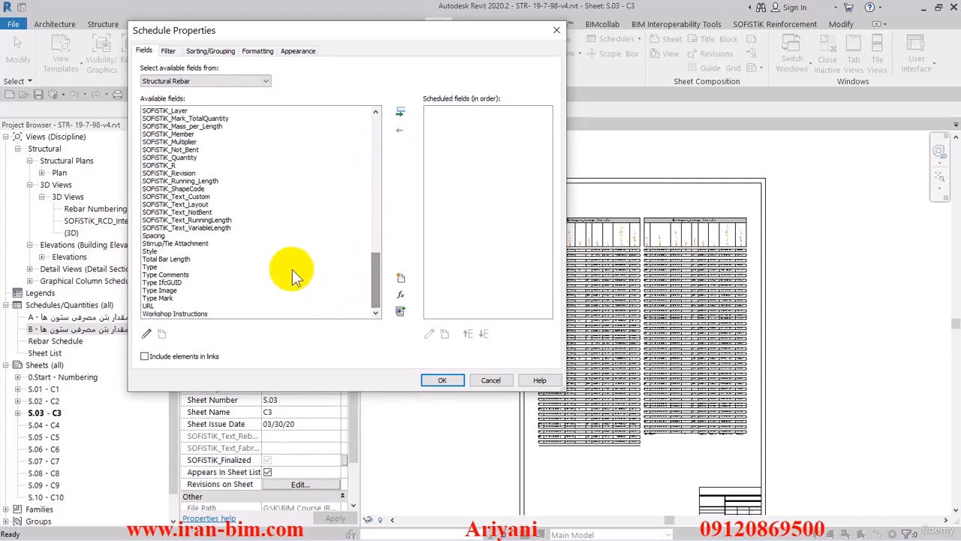
left_click_drag(375, 284, 375, 121)
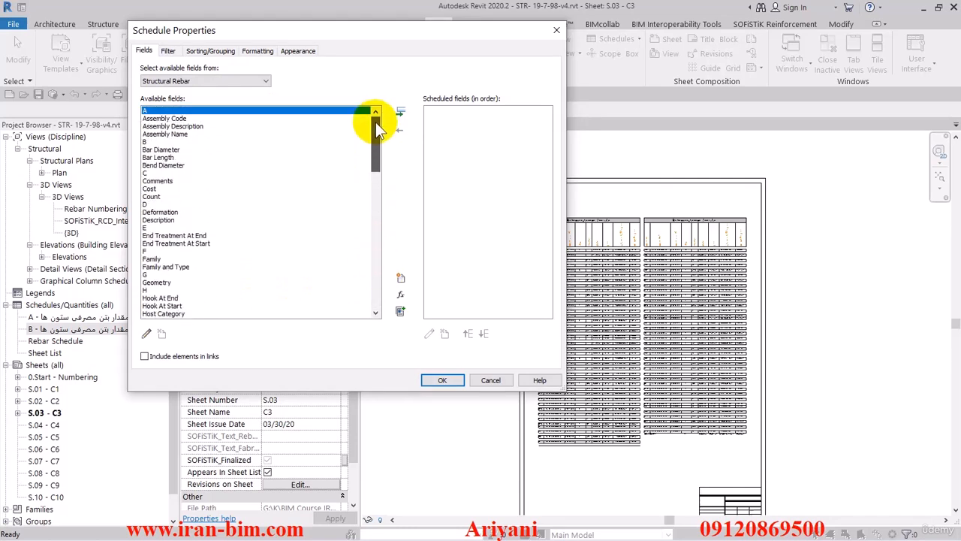
left_click(205, 212)
key("t")
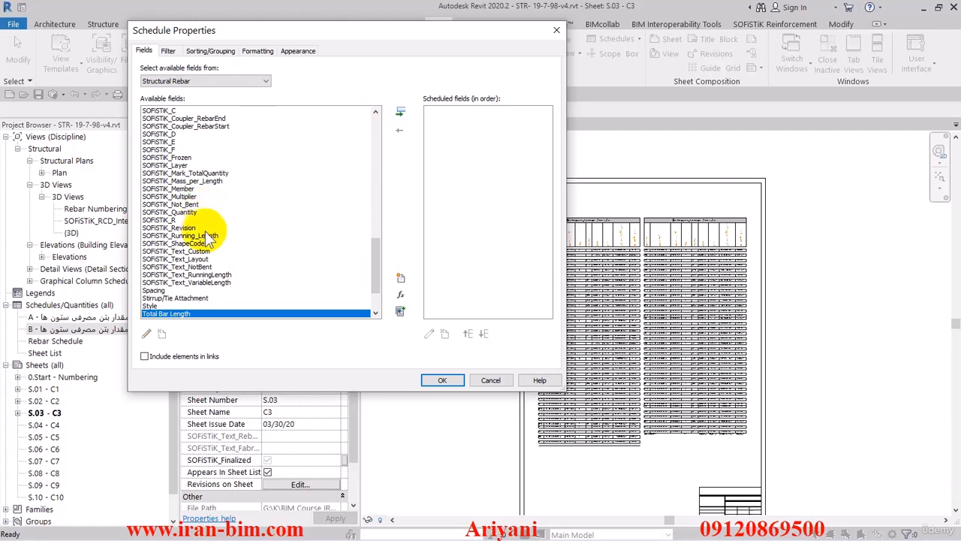
key("t")
left_click(401, 111)
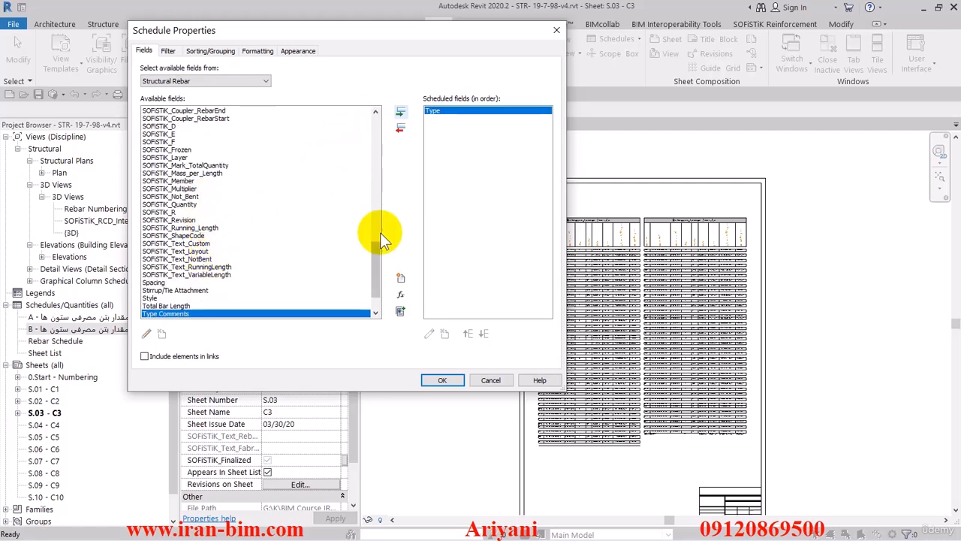
Add the Schedule Mark field to the scheduled fields
left_click_drag(378, 248, 375, 220)
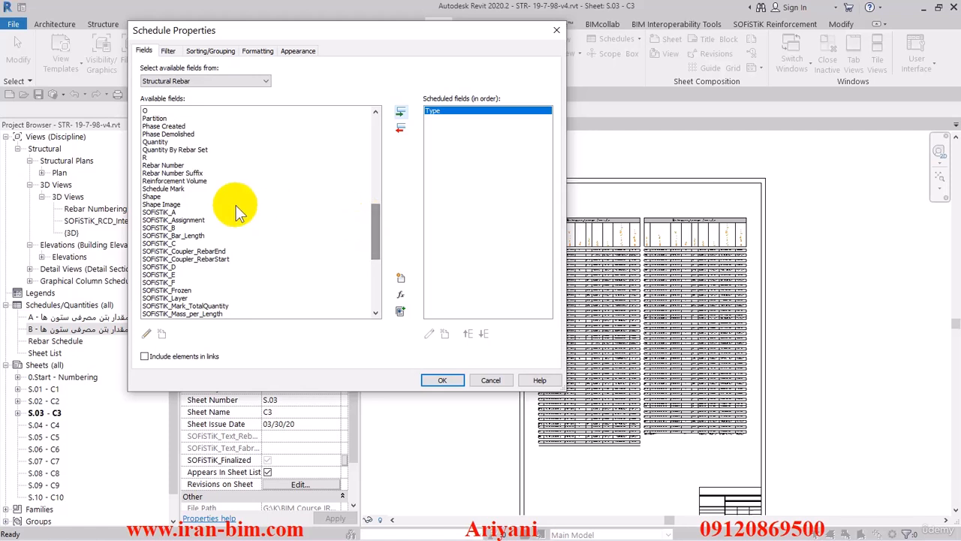
left_click(166, 188)
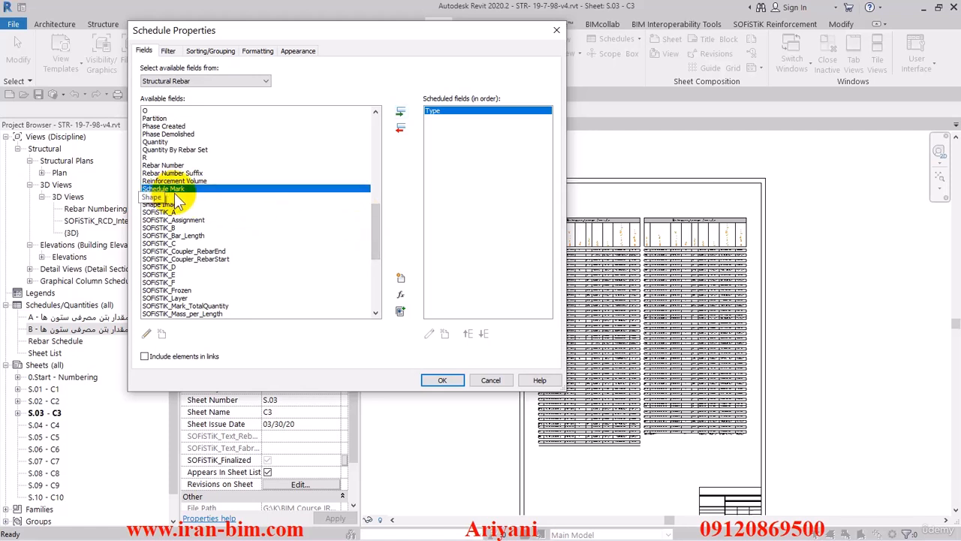
left_click(401, 111)
Add the Quantity field to the scheduled fields
left_click_drag(368, 220, 373, 205)
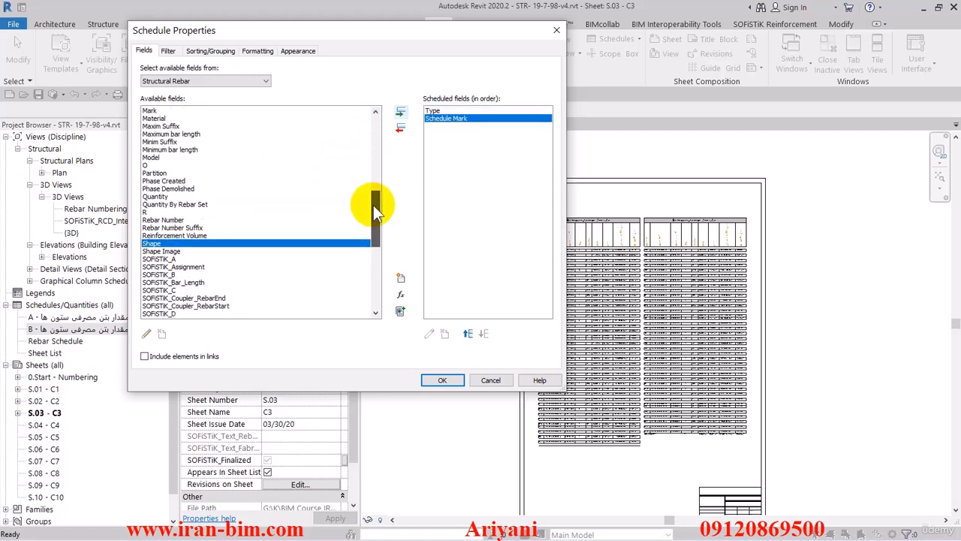
left_click(179, 196)
scroll(228, 214, "down", 1)
scroll(227, 214, "down", 1)
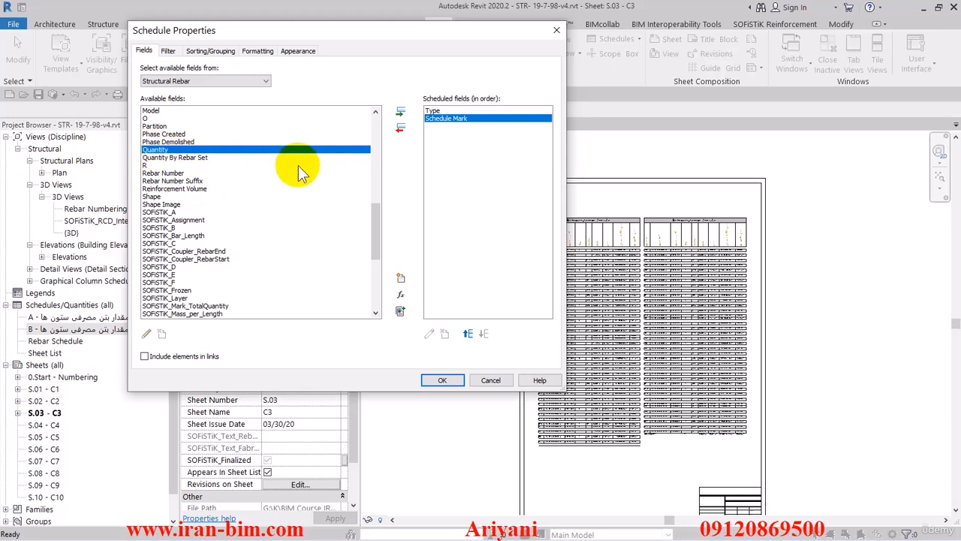
left_click(400, 114)
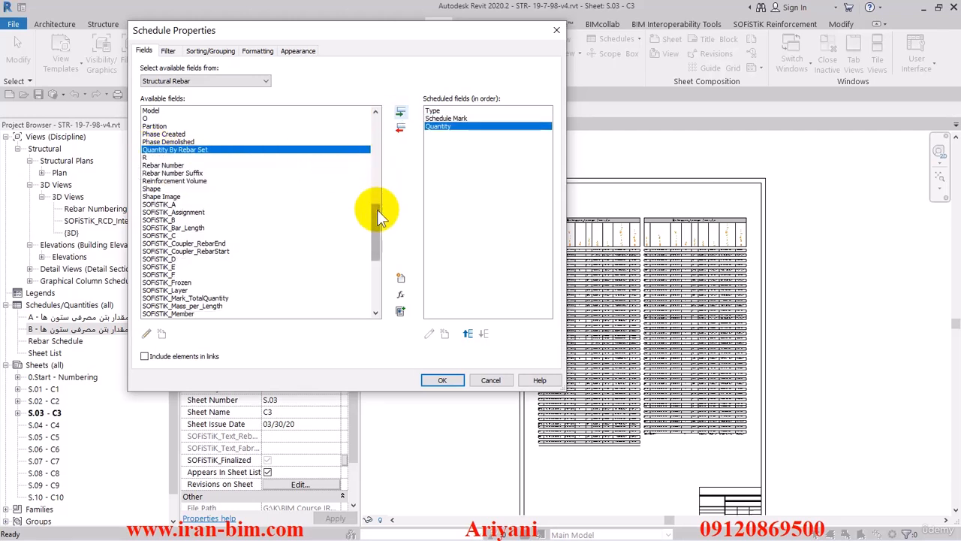
Add the Total Bar Length field to the scheduled fields
left_click_drag(378, 213, 375, 262)
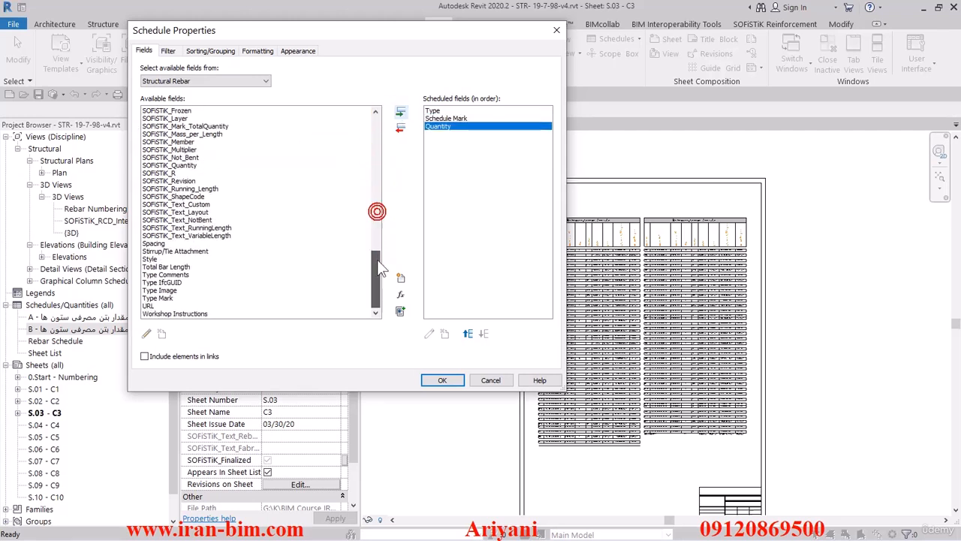
left_click(177, 269)
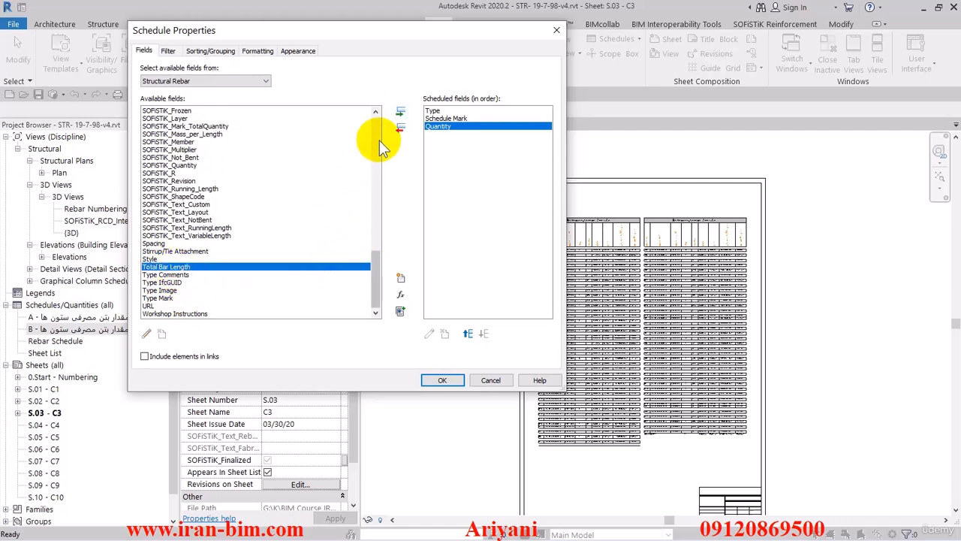
left_click(400, 111)
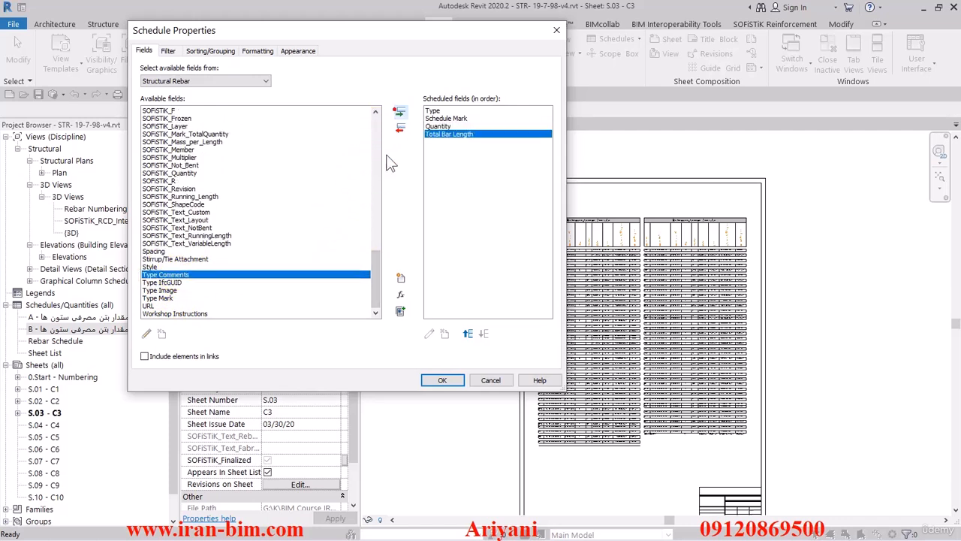
scroll(375, 276, "up", 2)
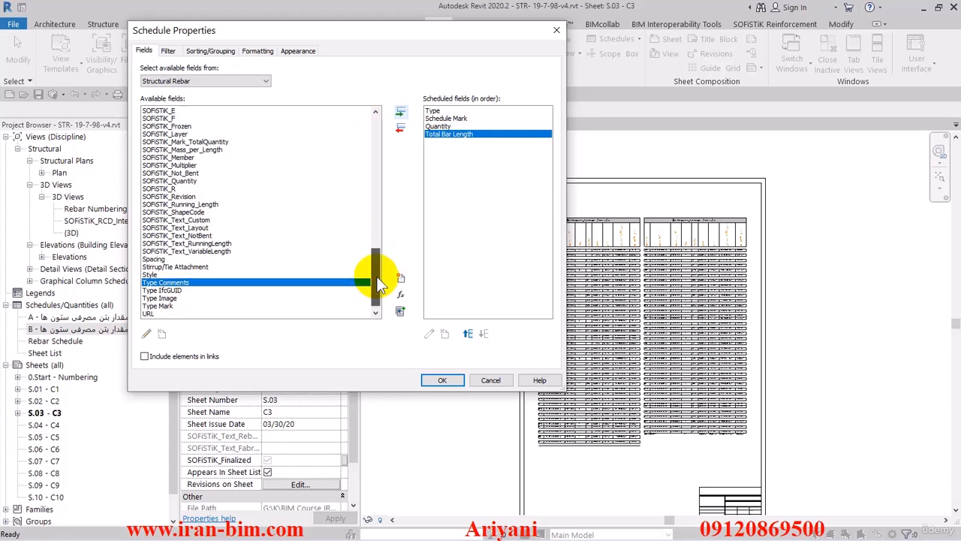
left_click_drag(371, 272, 371, 217)
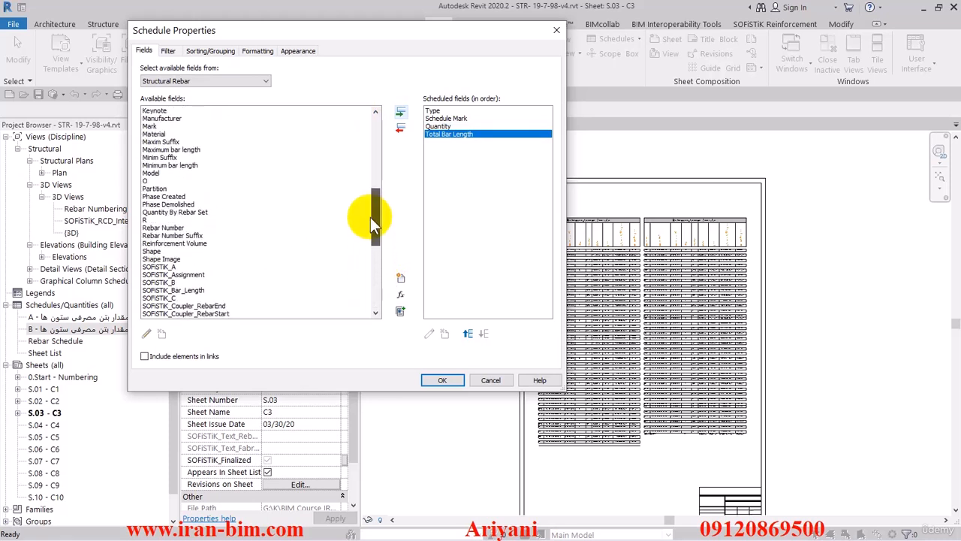
left_click(188, 228)
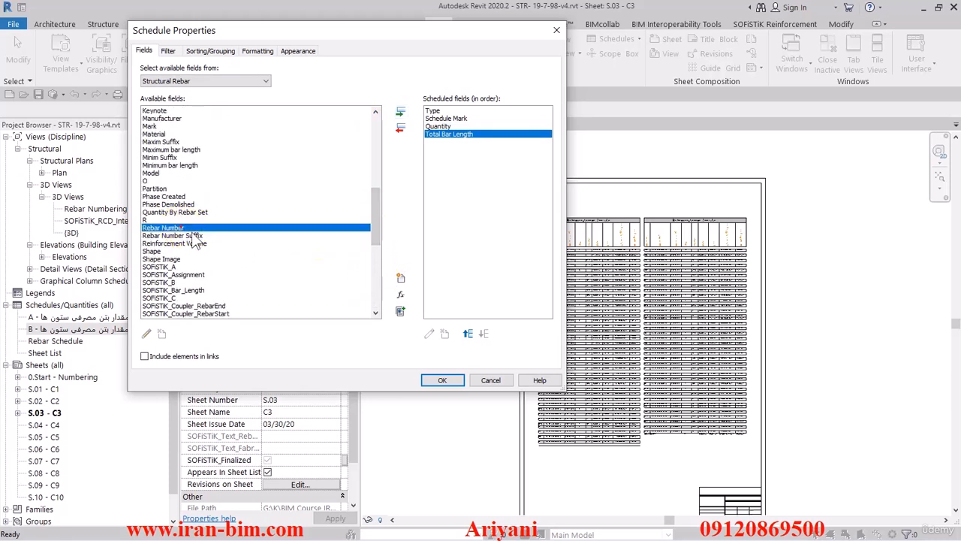
left_click(401, 113)
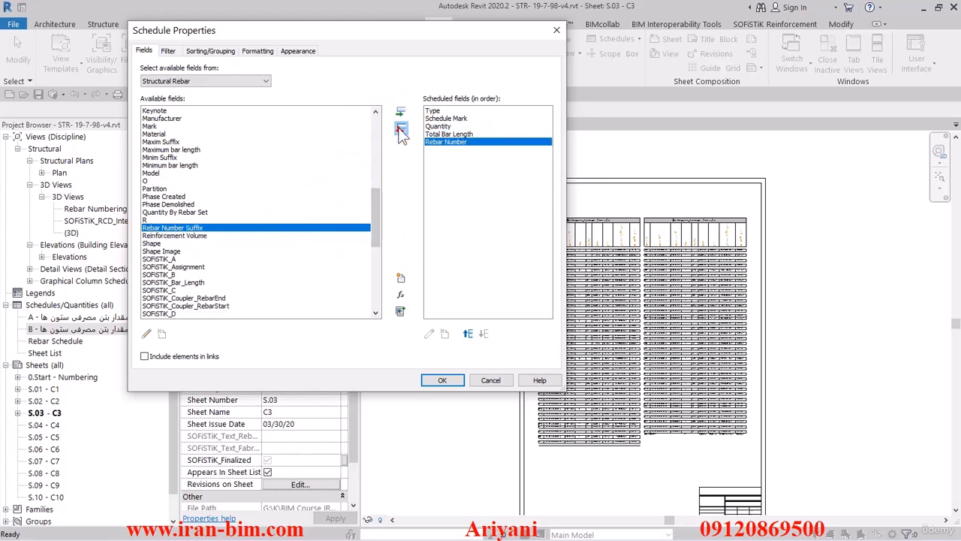
left_click(401, 128)
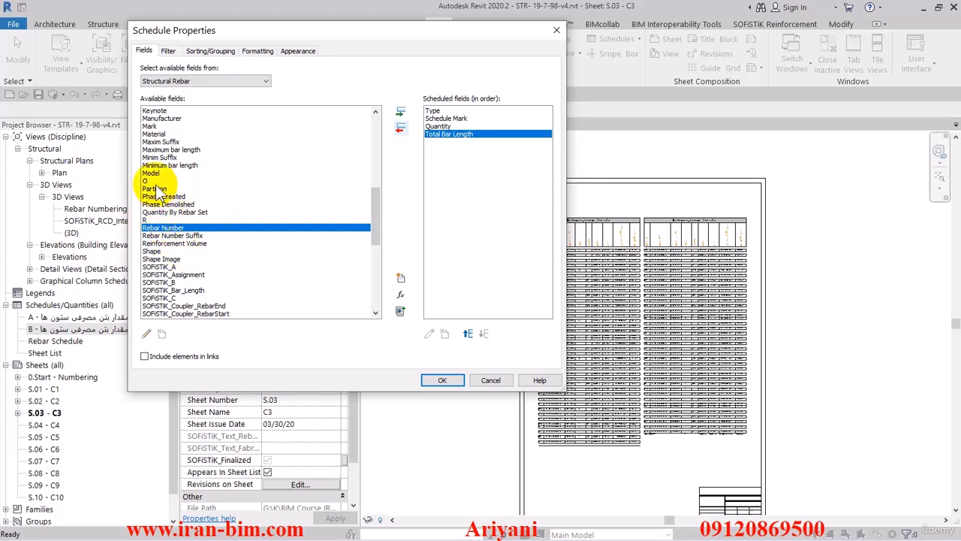
Add the Mark field to the scheduled fields
left_click_drag(154, 166, 158, 174)
scroll(169, 179, "up", 1)
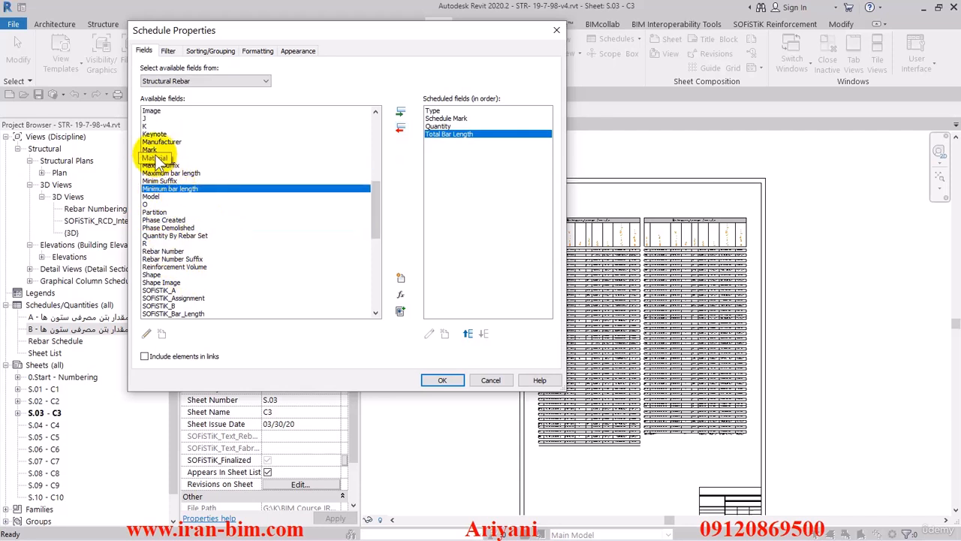
left_click(154, 149)
left_click(400, 112)
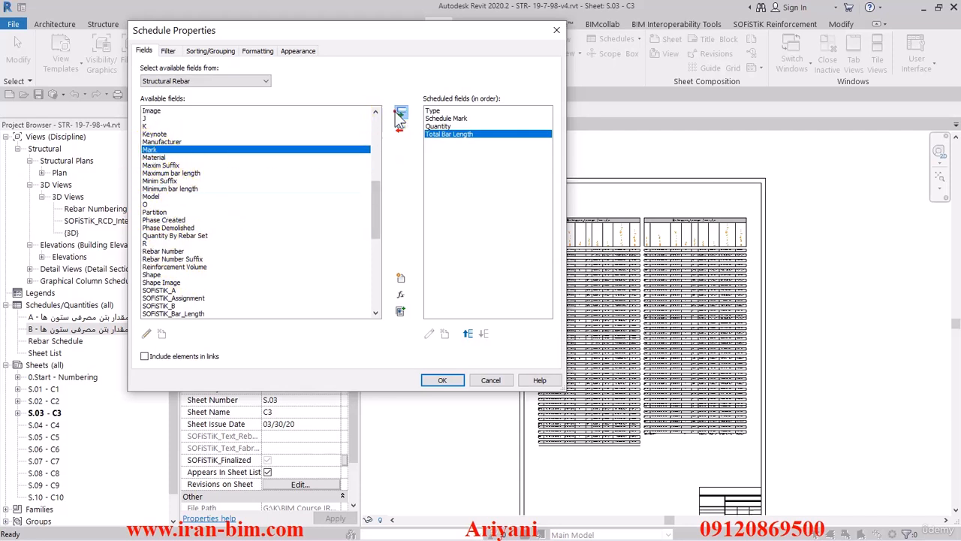
Add the Image field to the scheduled fields
scroll(164, 167, "up", 3)
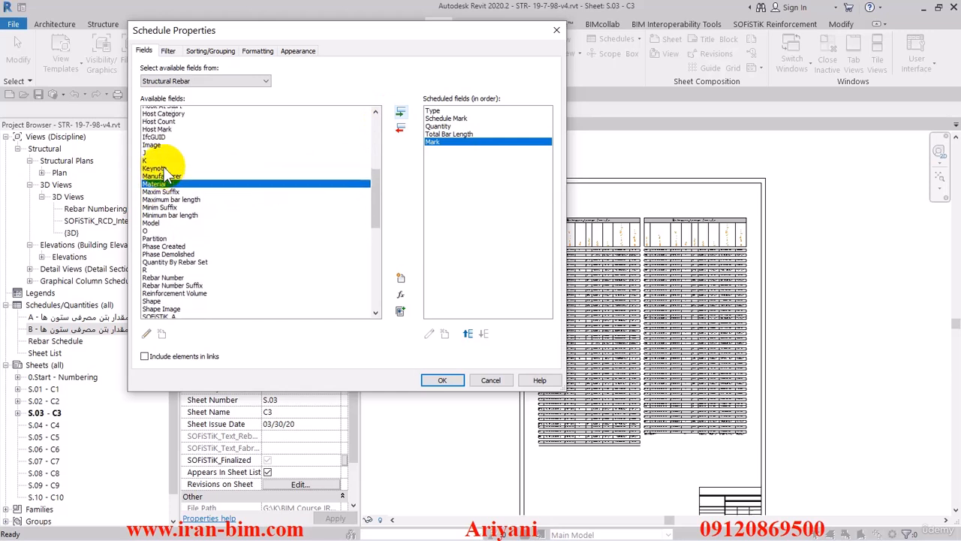
left_click(159, 158)
left_click(401, 112)
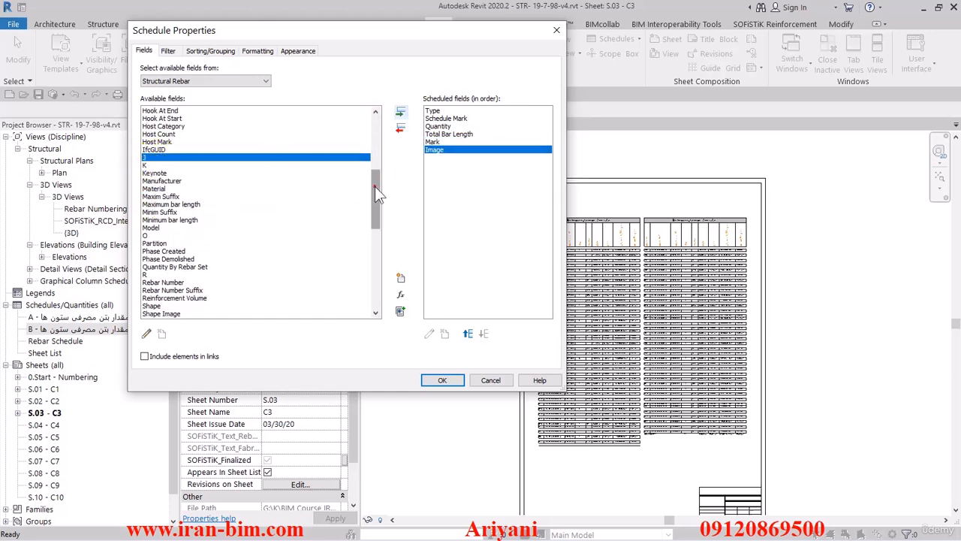
Add the SOFiSTiK_A field to the scheduled fields
left_click_drag(375, 187, 377, 120)
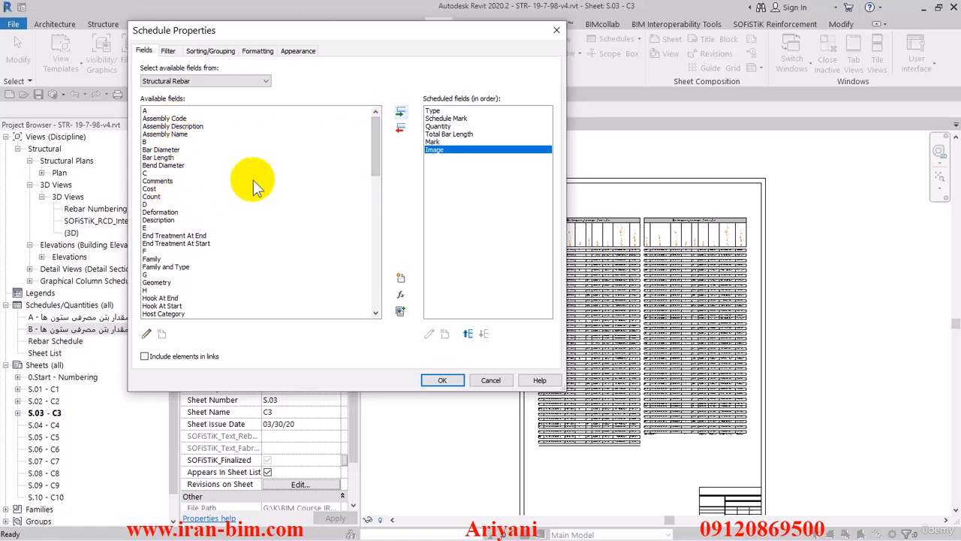
left_click_drag(375, 138, 367, 239)
left_click(166, 150)
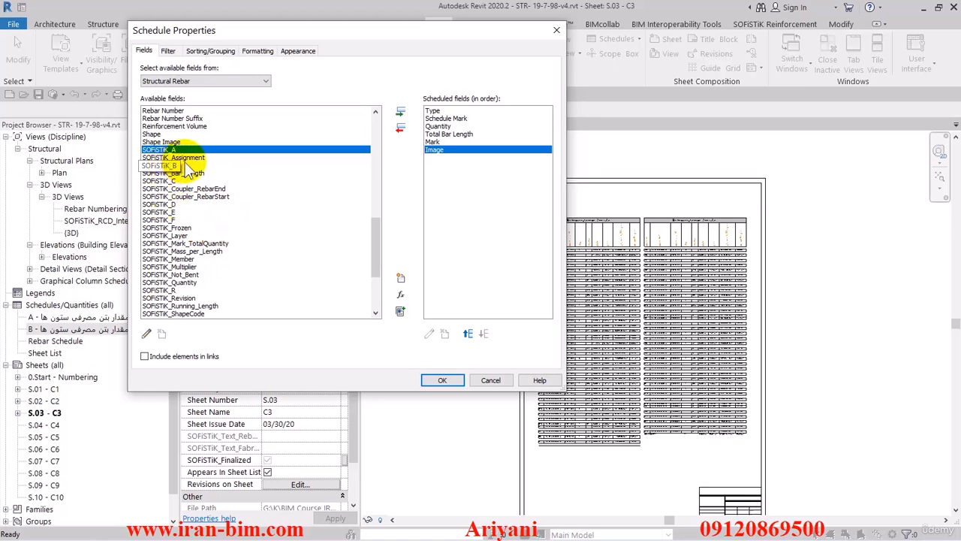
left_click(401, 112)
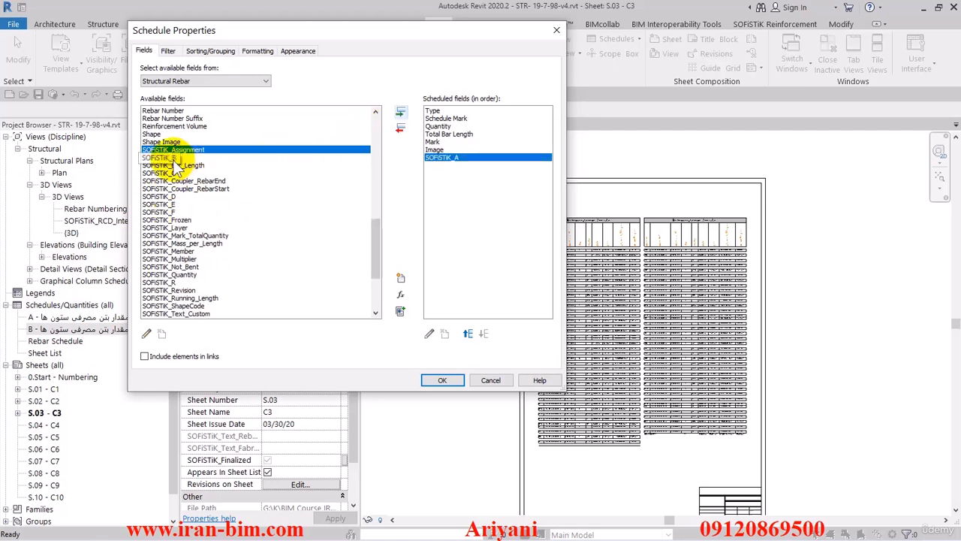
Add the SOFiSTiK_B, SOFiSTiK_C, SOFiSTiK_D and SOFiSTiK_E fields in alphabetical order and confirm the schedule
double_click(164, 158)
double_click(171, 166)
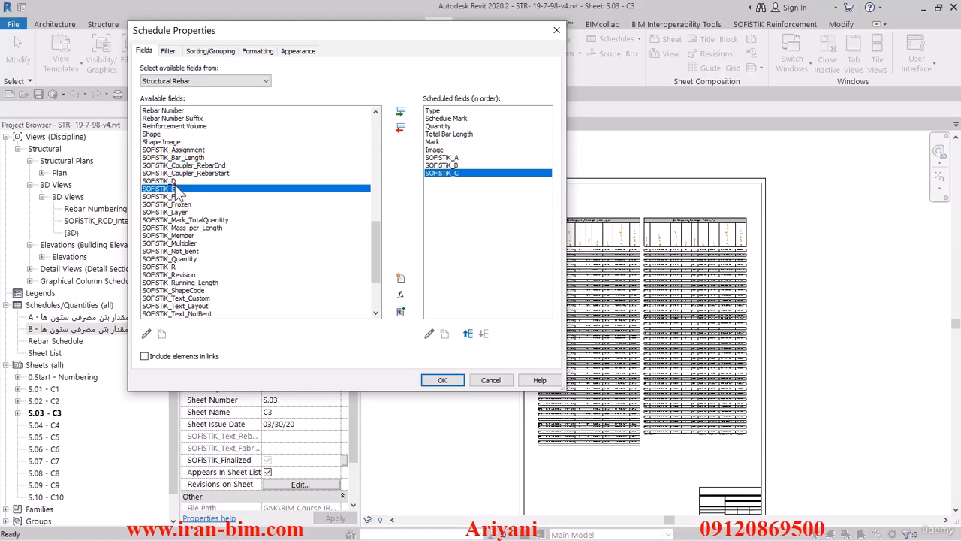
double_click(175, 188)
double_click(164, 181)
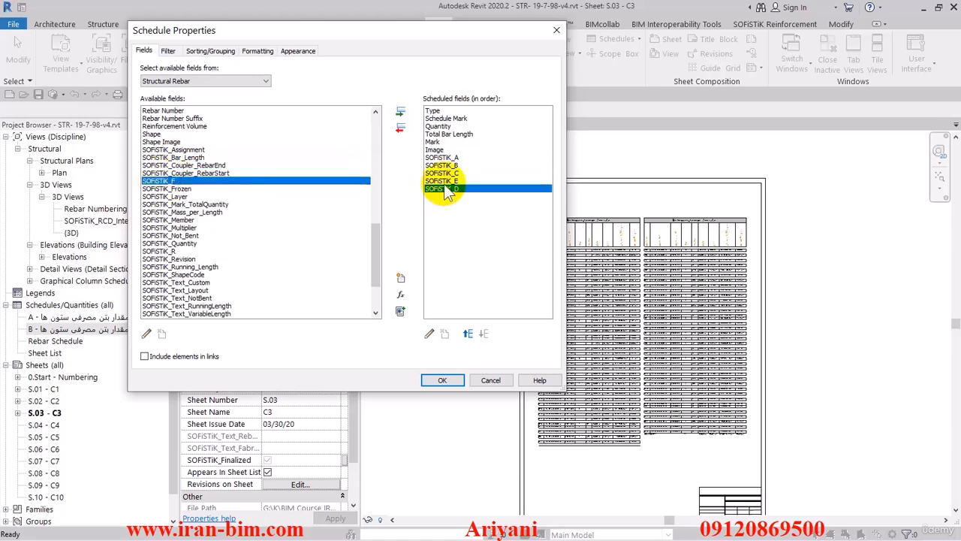
left_click(467, 333)
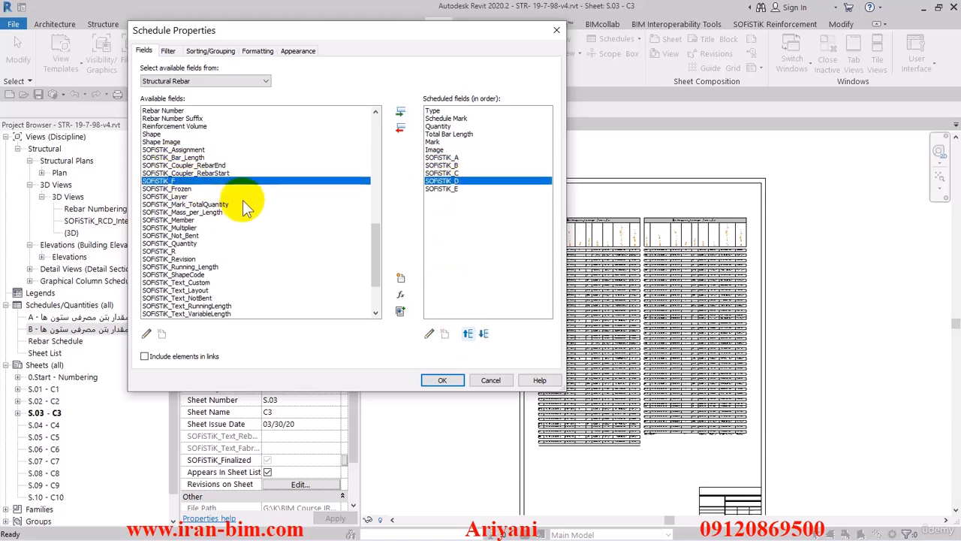
left_click(443, 379)
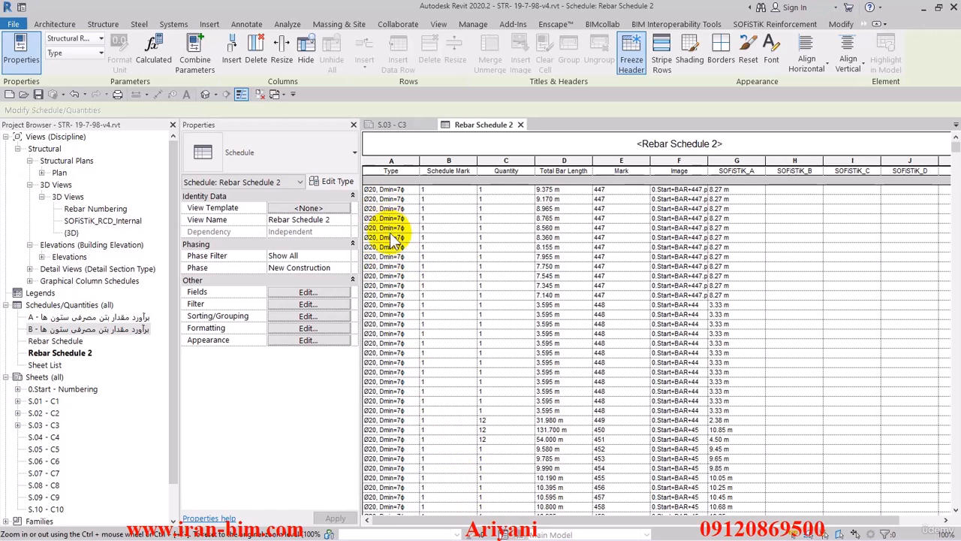
Add the Bar Diameter field to the schedule's fields and move it up to follow SOFiSTiK_A
left_click(328, 292)
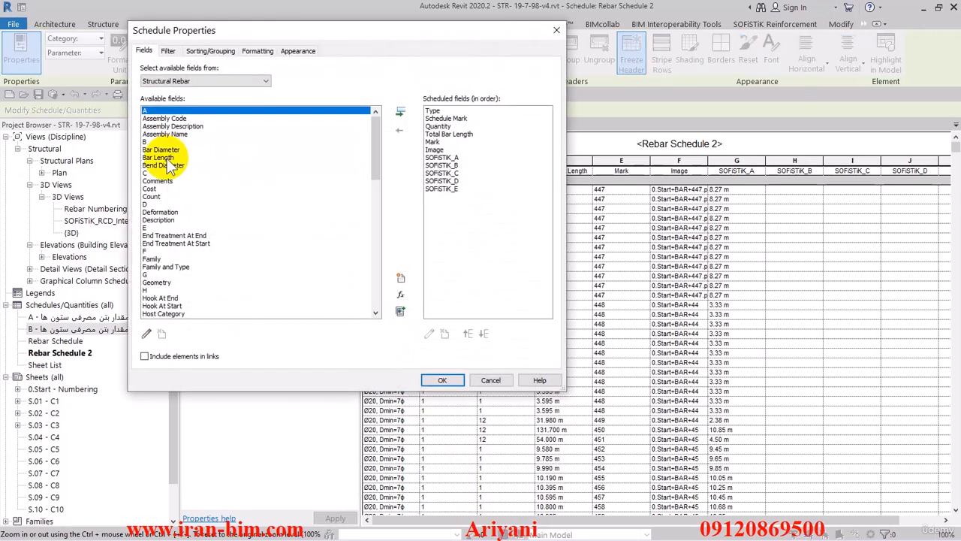
left_click(167, 150)
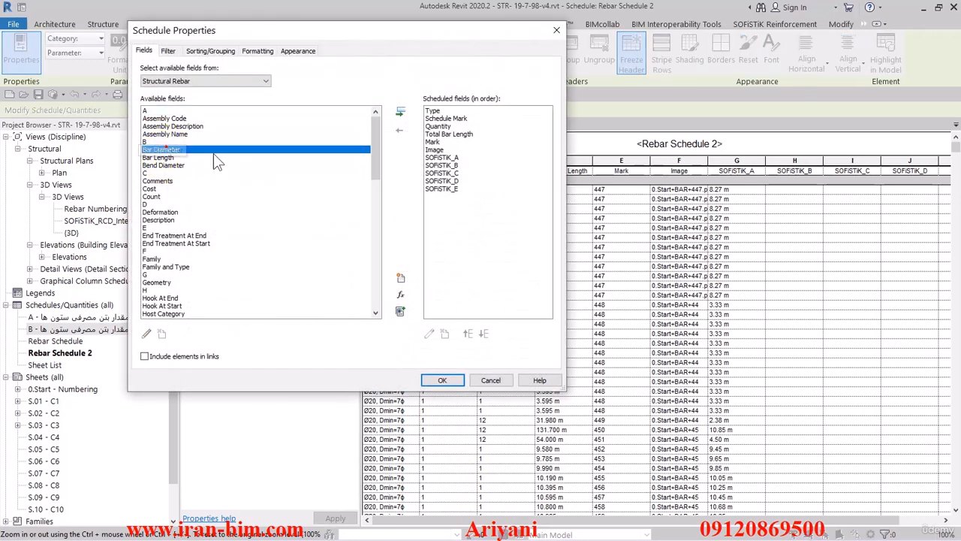
left_click(400, 112)
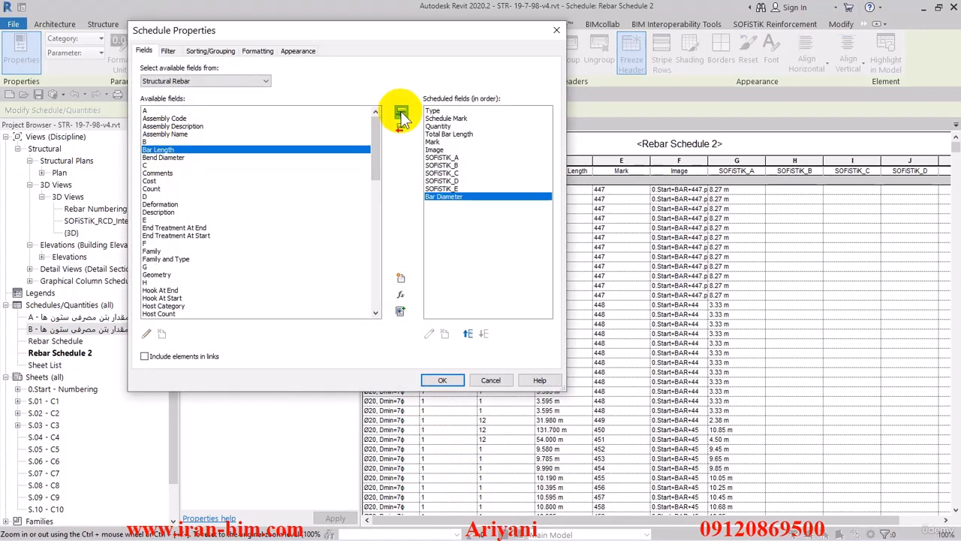
left_click(471, 335)
left_click(471, 334)
left_click(471, 334)
left_click(471, 335)
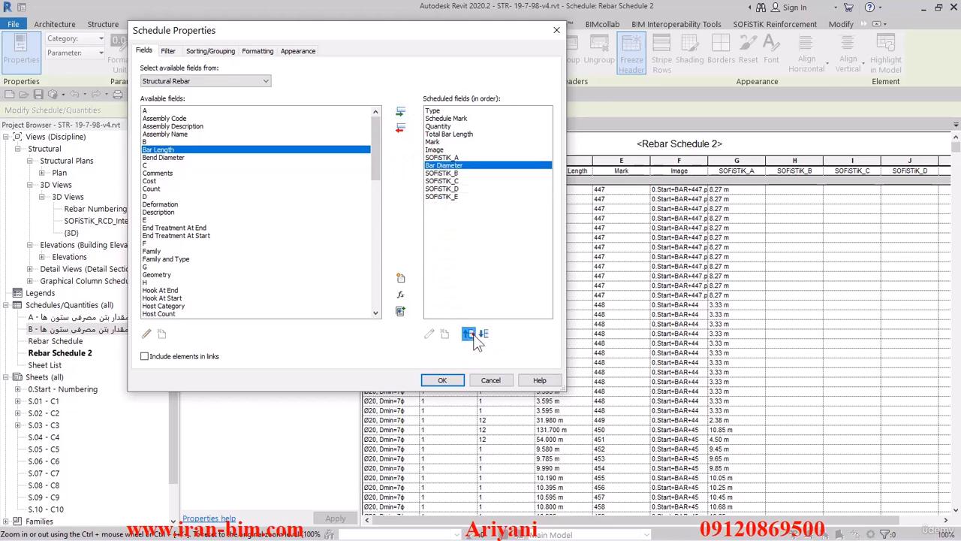
Move the Bar Diameter field to the top of the scheduled fields and remove the Type field
left_click(469, 334)
left_click(469, 334)
left_click(469, 335)
left_click(469, 334)
left_click(468, 334)
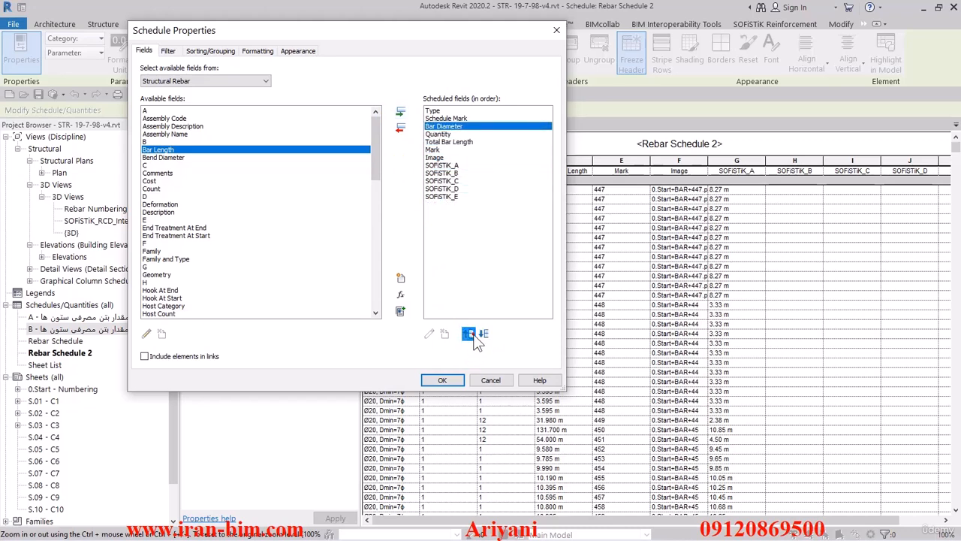
left_click(469, 334)
left_click(434, 111)
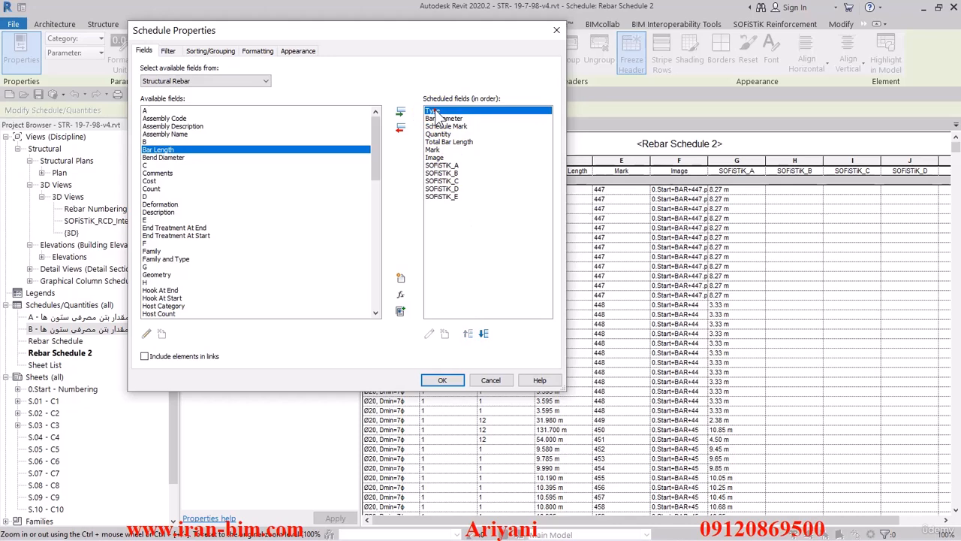
left_click(402, 130)
left_click(460, 373)
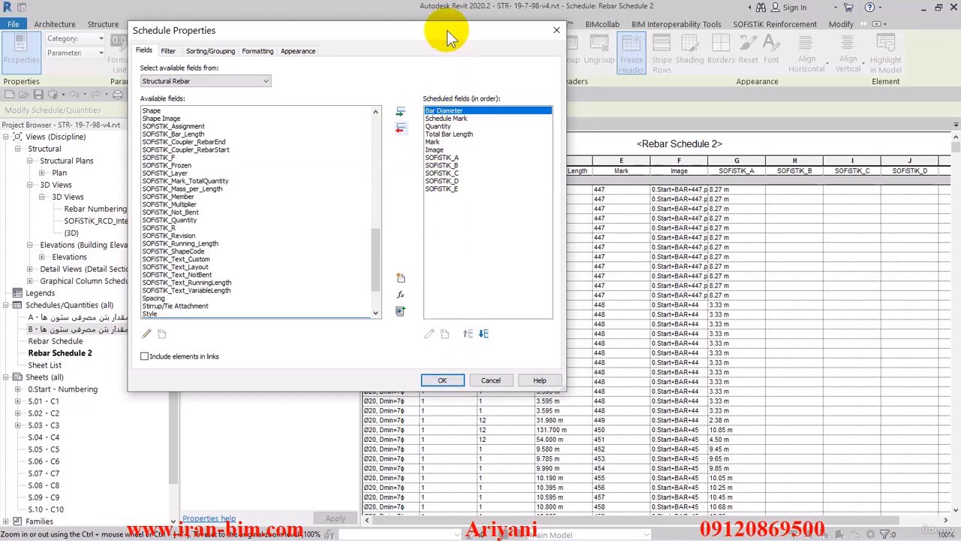
Remove the Schedule Mark field from the scheduled fields and confirm the schedule properties
left_click_drag(447, 30, 415, 28)
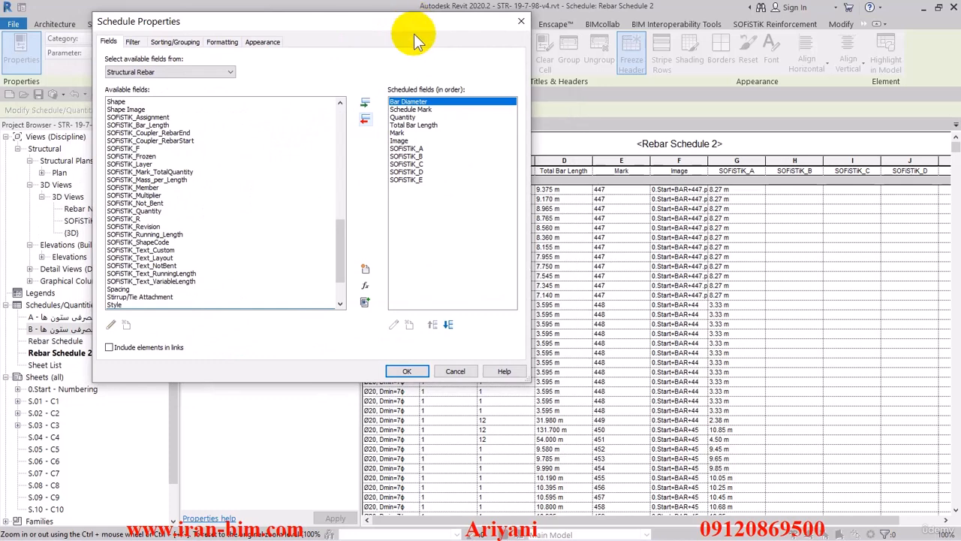
left_click(413, 110)
left_click(364, 120)
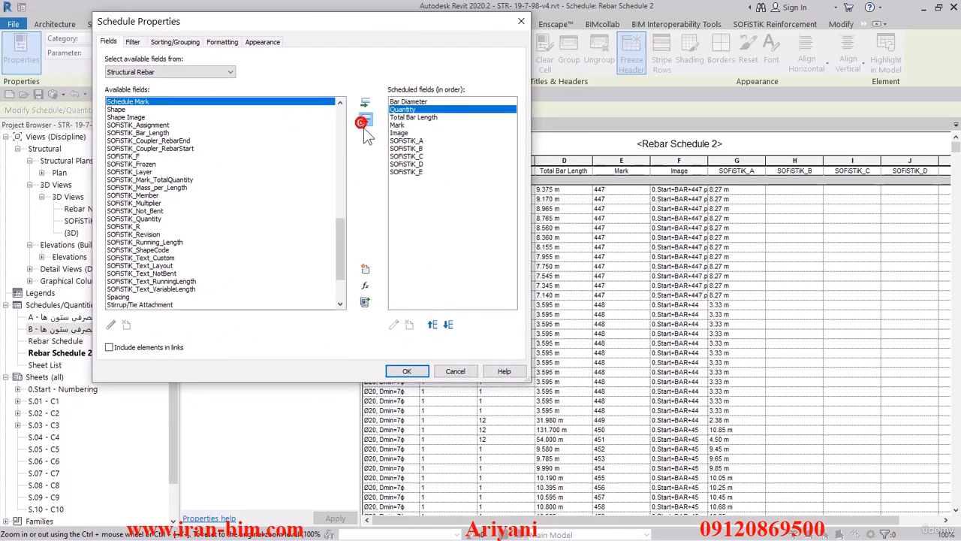
left_click_drag(444, 27, 361, 22)
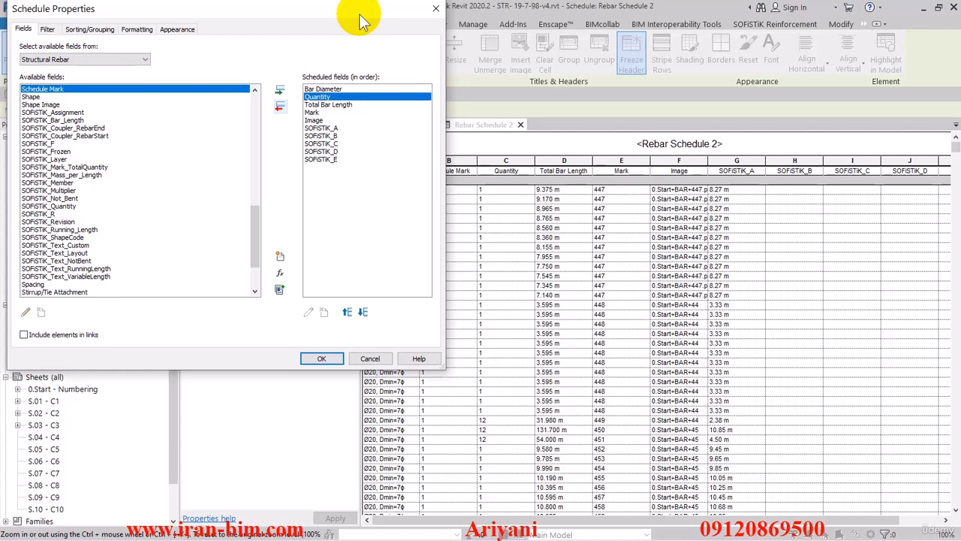
left_click_drag(361, 22, 372, 24)
left_click(332, 359)
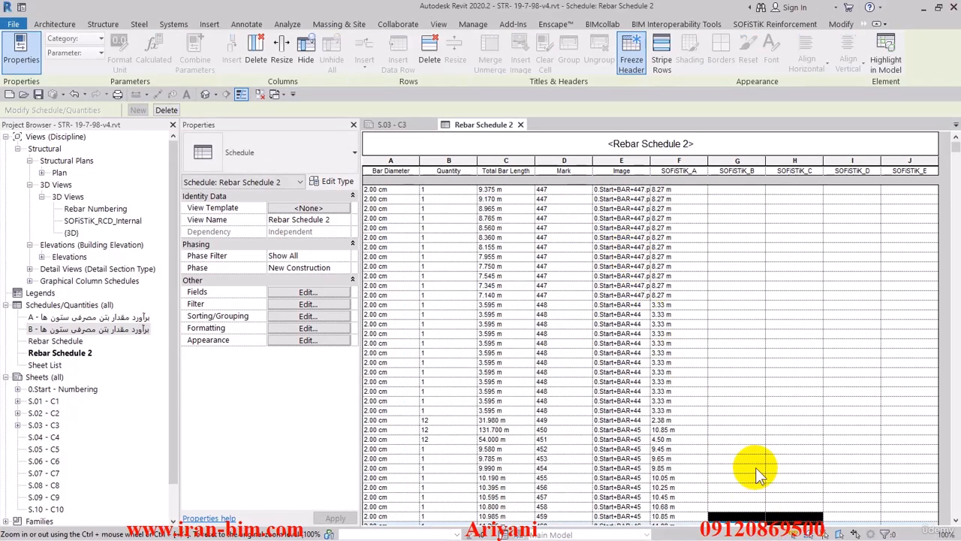
Reopen the schedule properties and remove the SOFiSTiK_A through SOFiSTiK_E fields from the scheduled fields
left_click(320, 301)
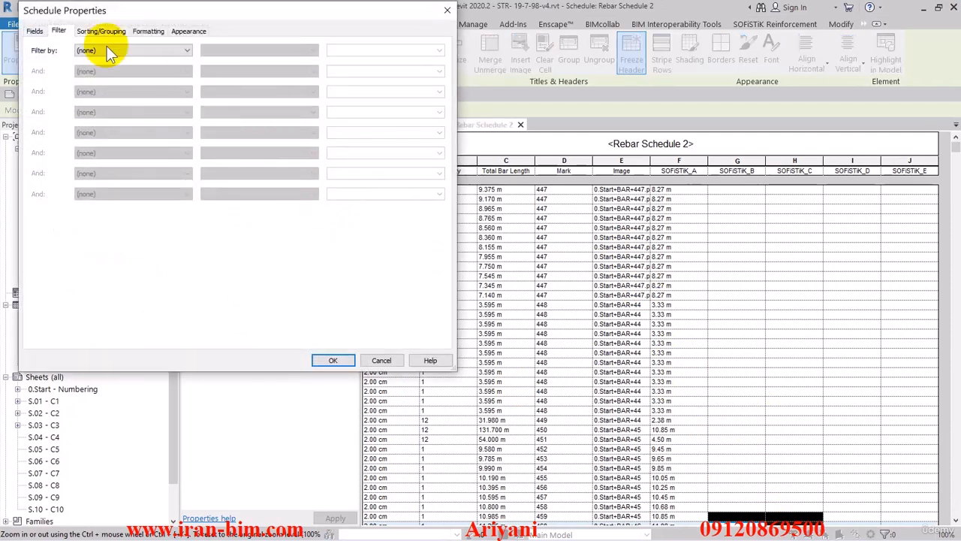
left_click(33, 32)
left_click_drag(115, 6, 339, 40)
left_click_drag(557, 163, 557, 196)
left_click(518, 145)
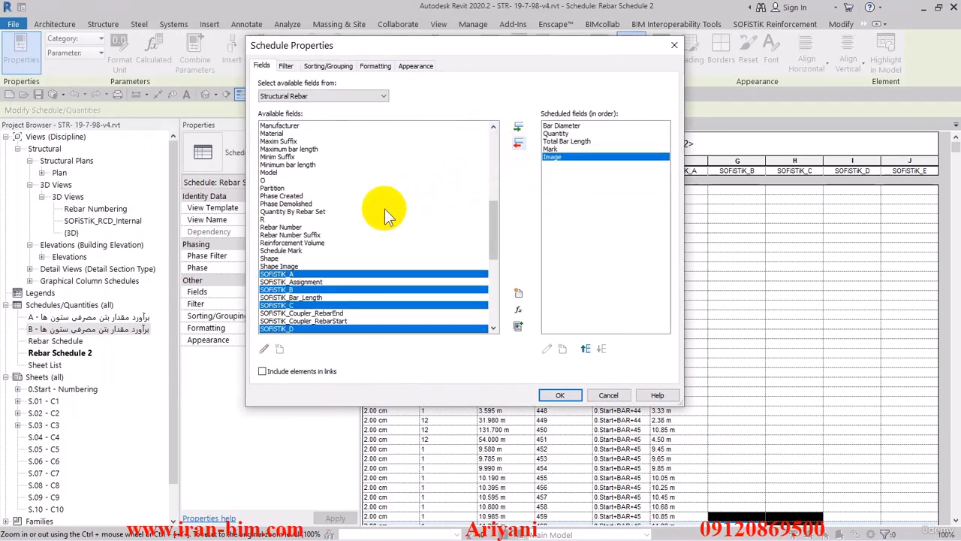
Add the A, B, C and D fields to the scheduled fields and confirm
scroll(334, 196, "up", 10)
scroll(334, 196, "up", 1)
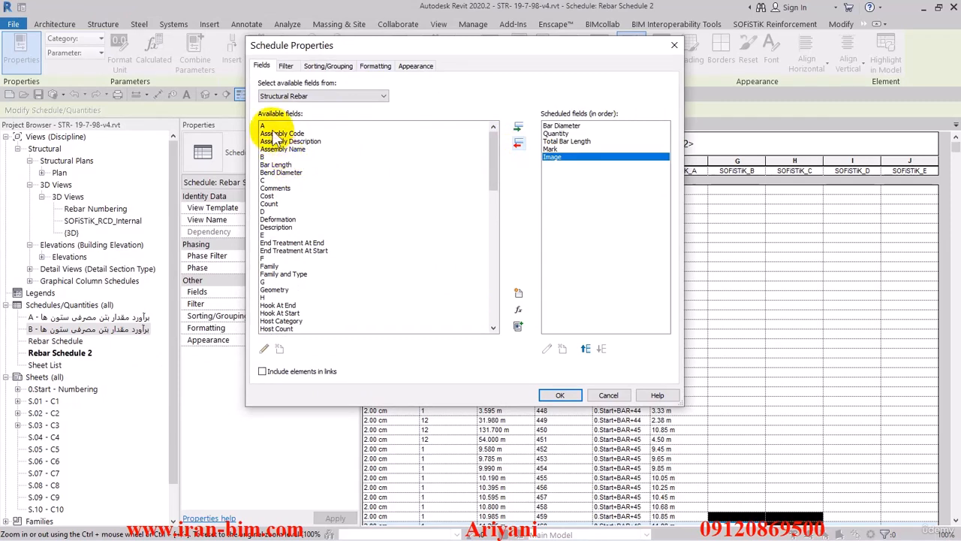
double_click(266, 125)
double_click(269, 150)
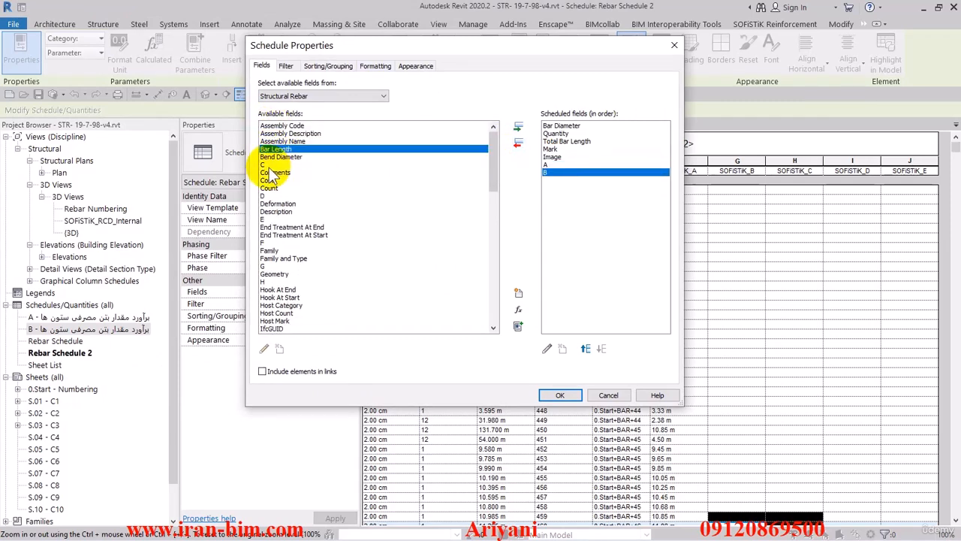
double_click(266, 164)
double_click(268, 188)
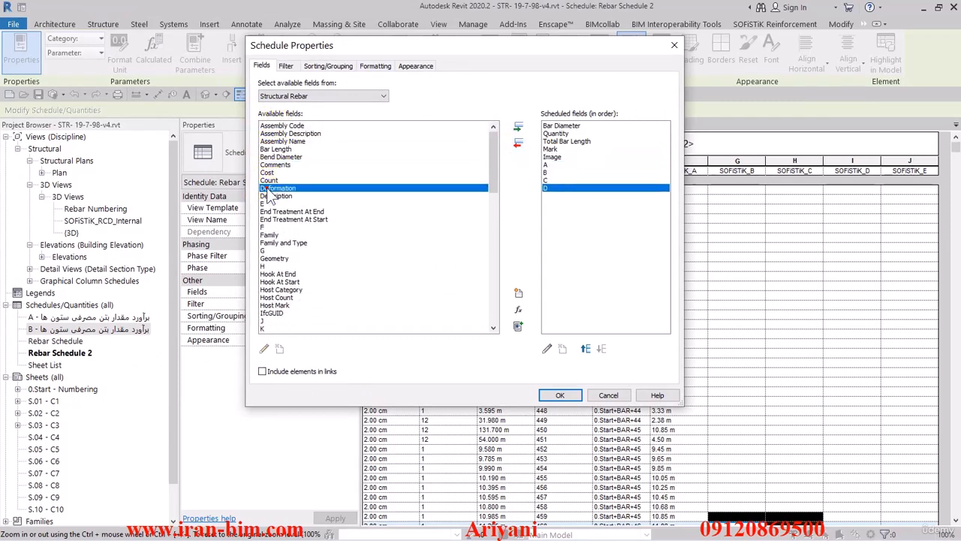
left_click(562, 395)
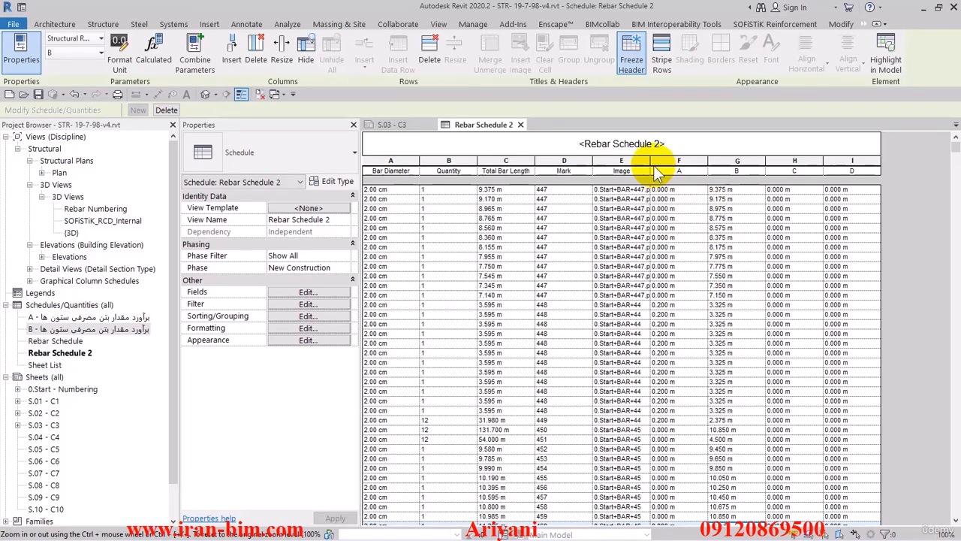
Widen the Image column of the schedule so the full image file names fit
left_click_drag(651, 164, 652, 164)
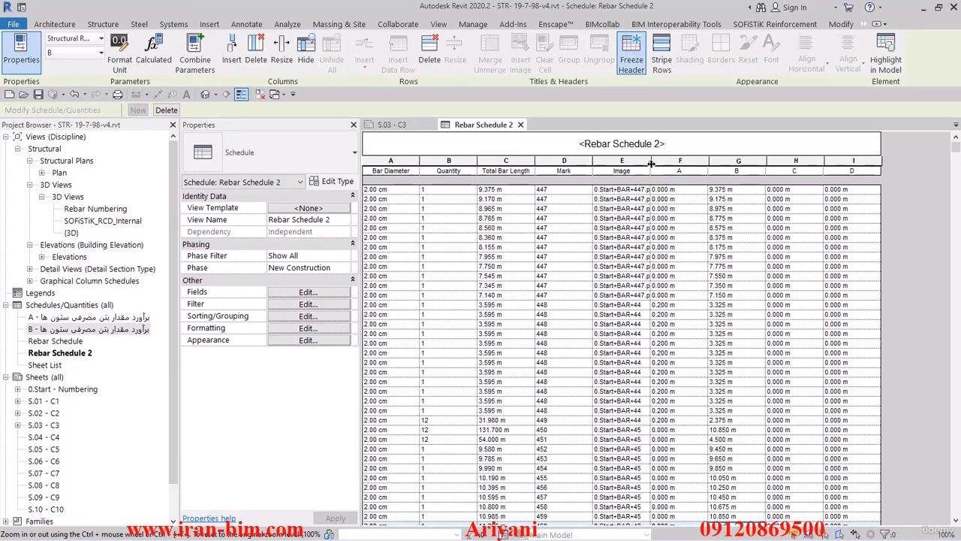
left_click(651, 163)
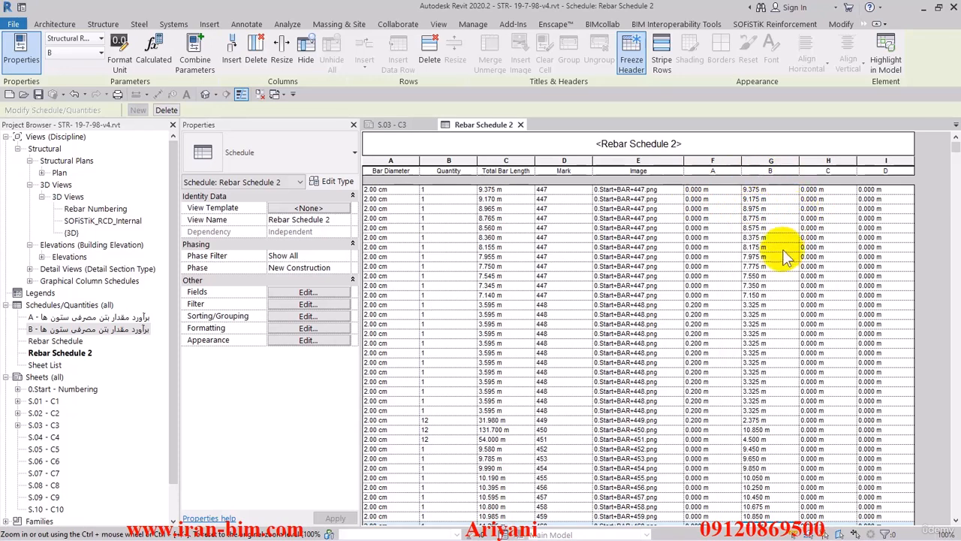
scroll(782, 255, "down", 3)
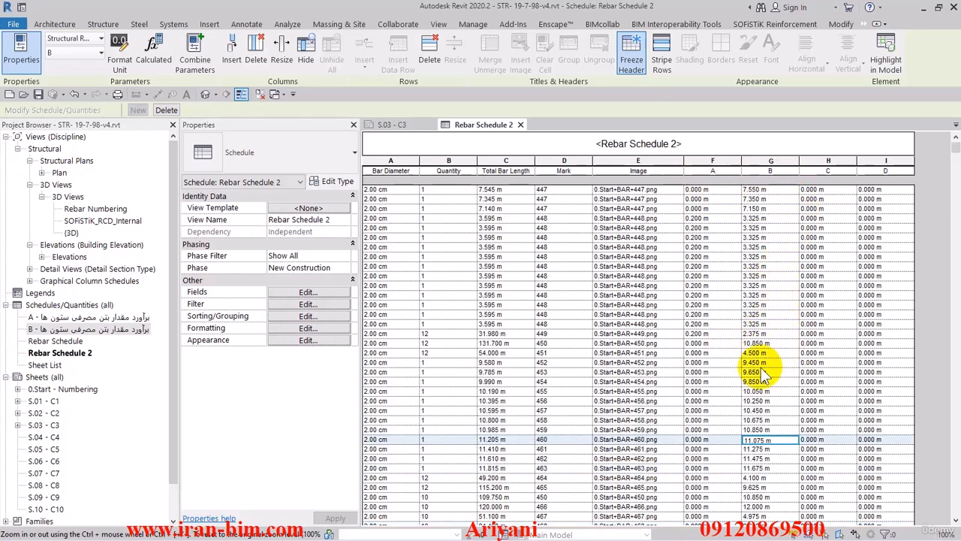
scroll(748, 365, "up", 4)
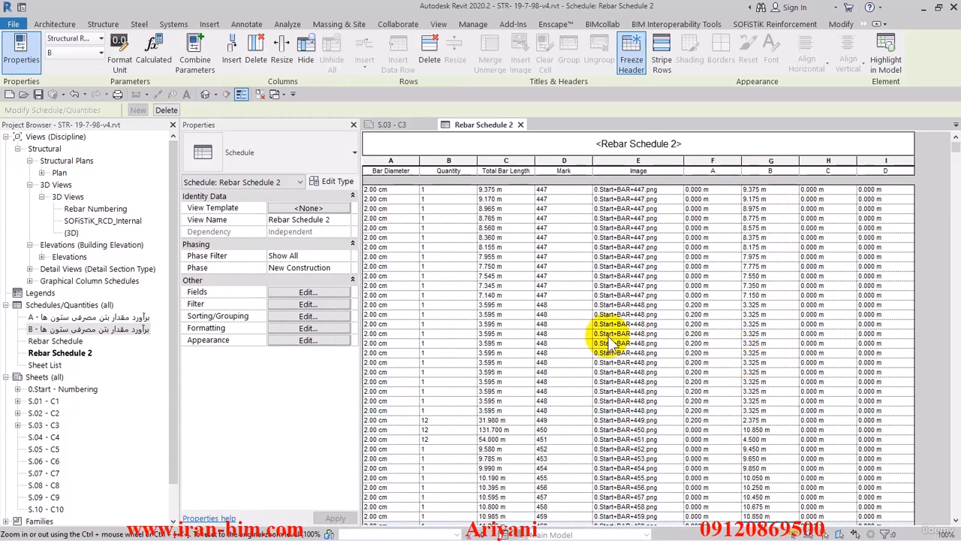
Move the Image field down to the end of the scheduled fields list
left_click(326, 295)
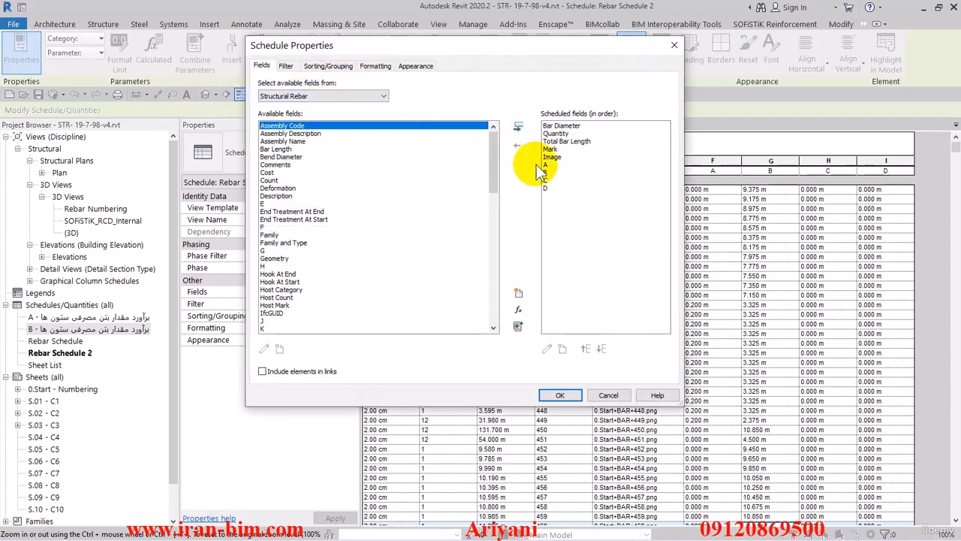
left_click_drag(551, 46, 489, 49)
left_click(494, 159)
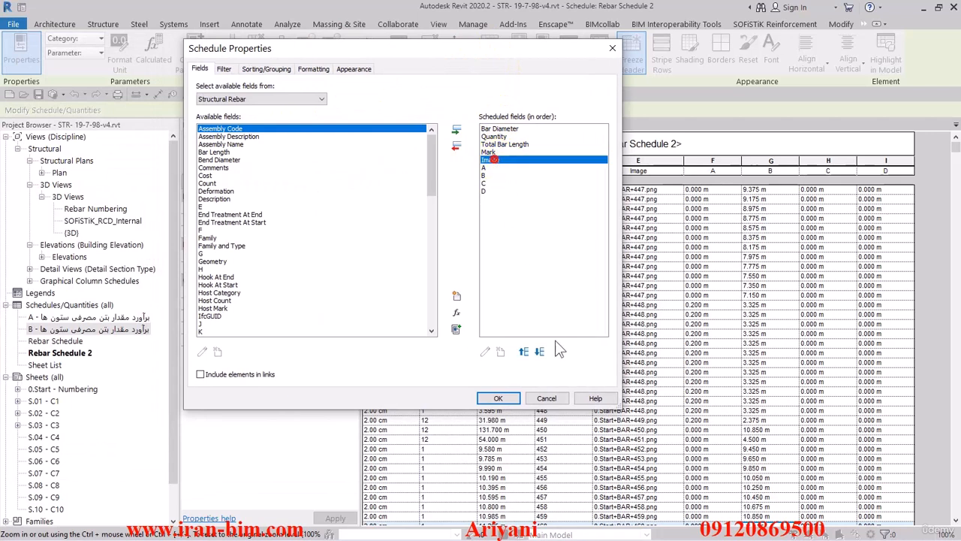
left_click(539, 351)
left_click(539, 352)
left_click(541, 351)
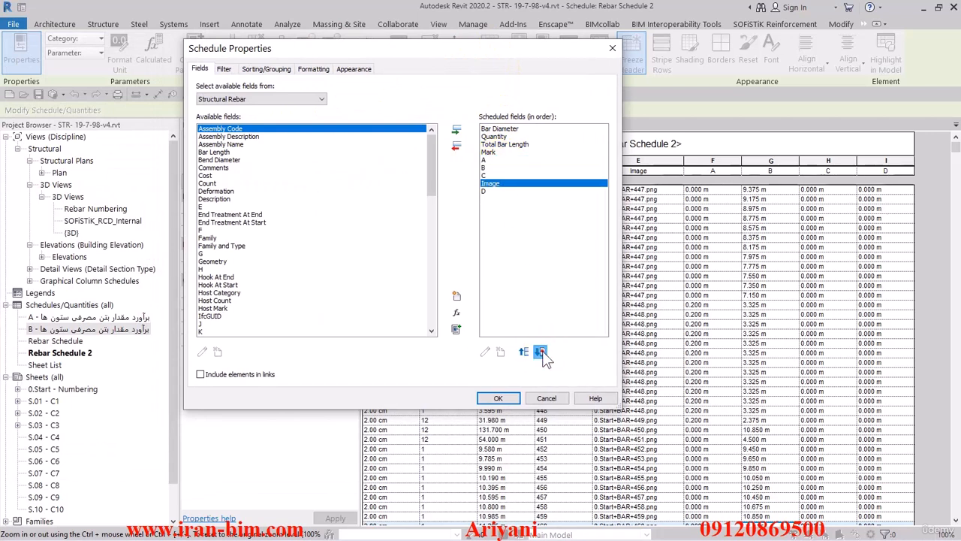
left_click(540, 351)
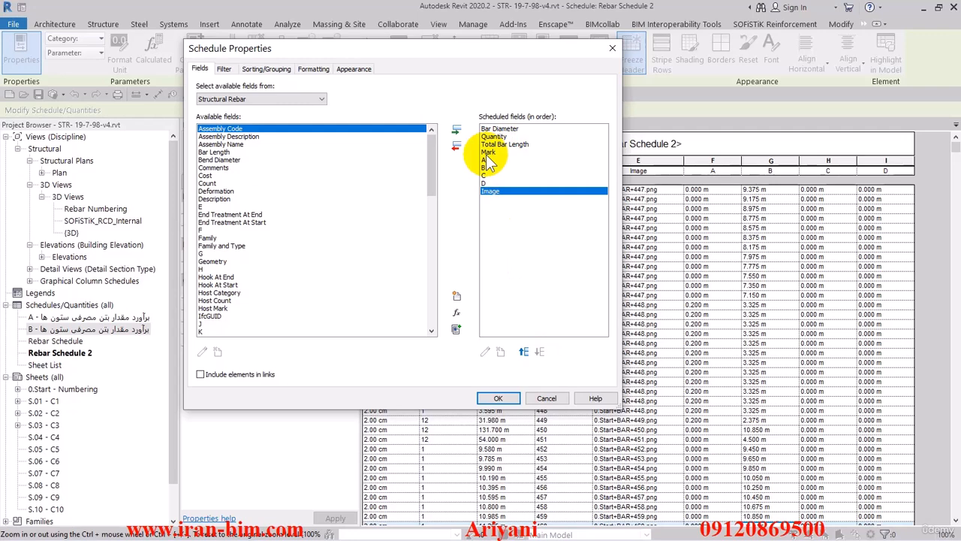
Sort the schedule by Bar Diameter, turn on grand totals and turn off itemizing every instance
left_click(266, 69)
left_click(292, 88)
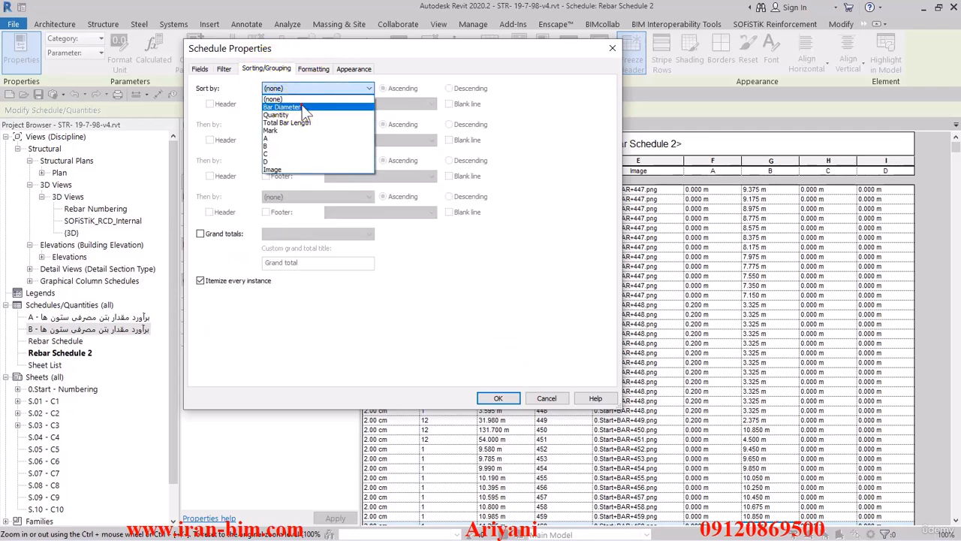
left_click(285, 107)
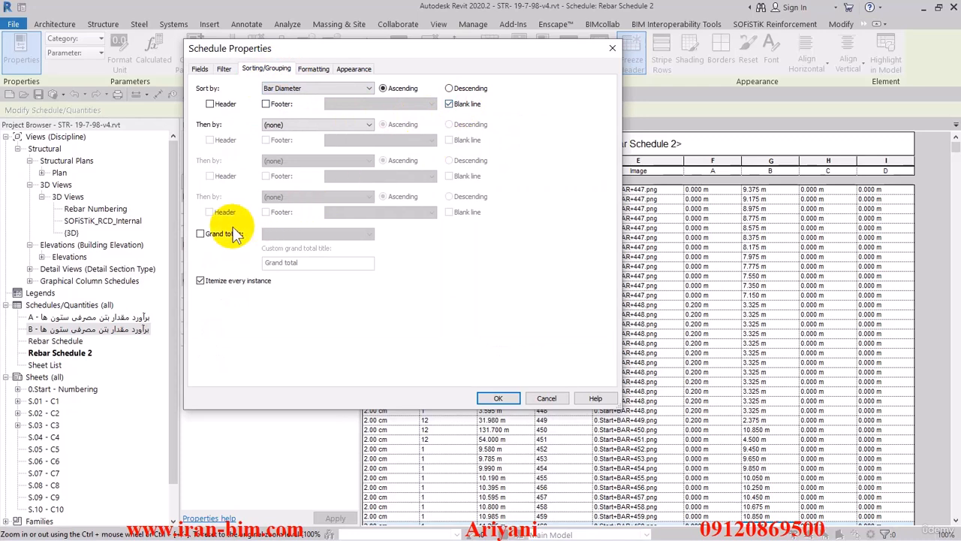
left_click(201, 234)
left_click(201, 280)
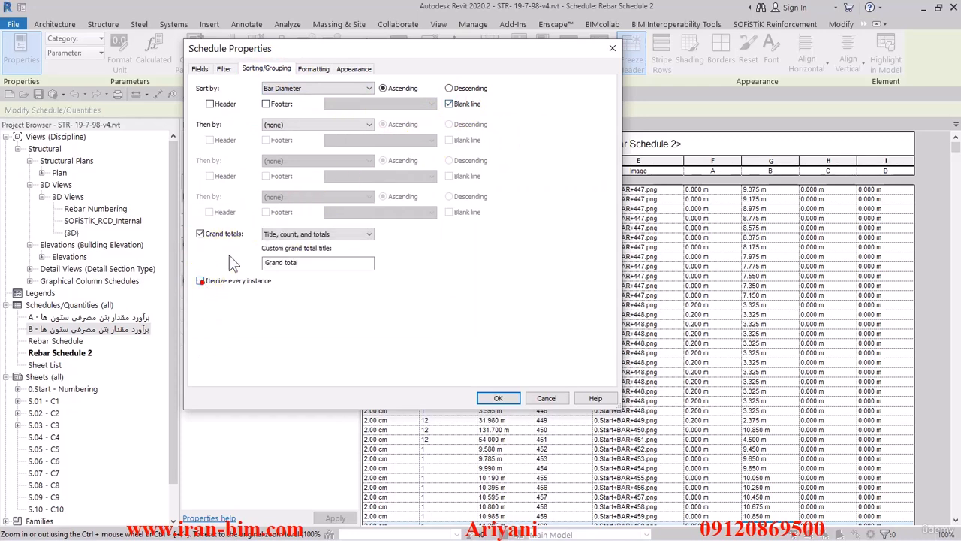
Set the Quantity and Total Bar Length fields to calculate totals and confirm the schedule properties
left_click(313, 69)
left_click(211, 104)
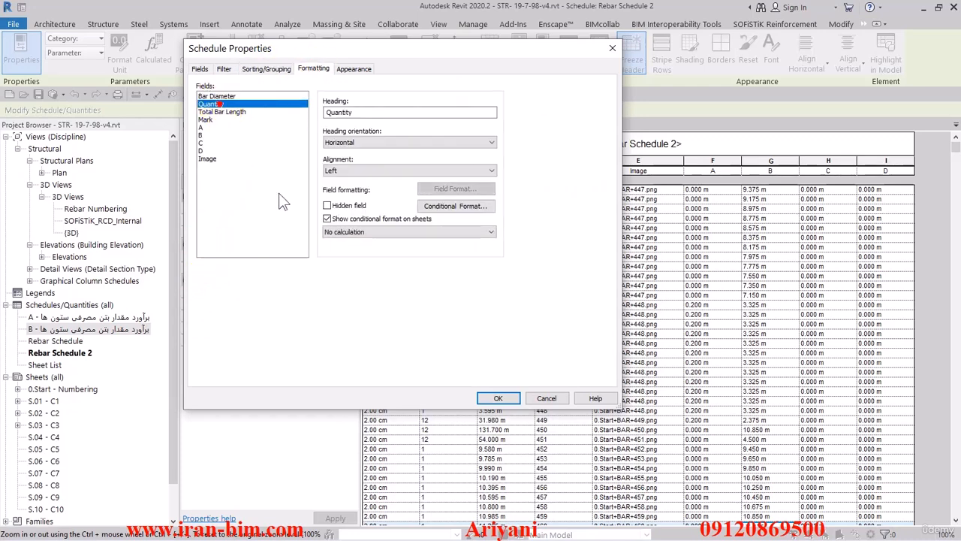
left_click(353, 232)
left_click(347, 248)
left_click(222, 111)
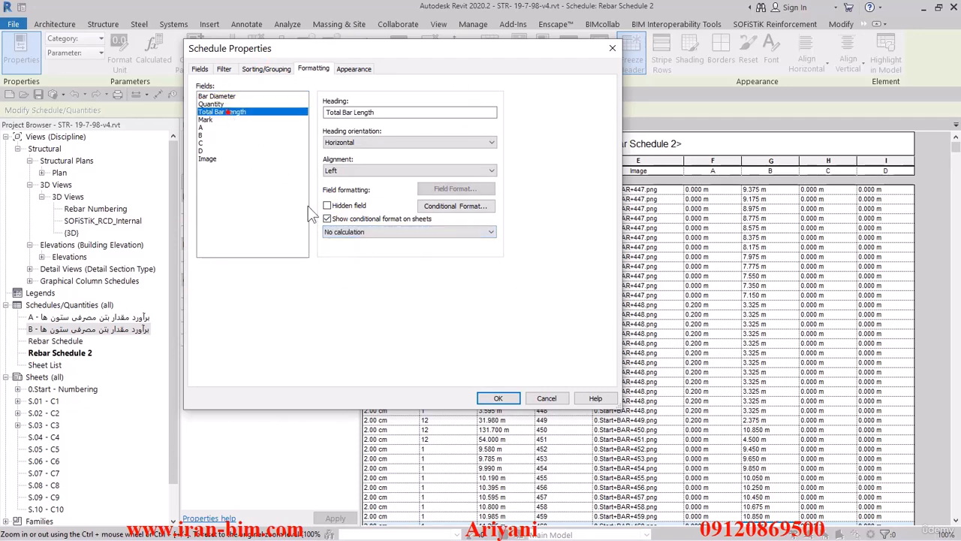
left_click(353, 232)
left_click(347, 247)
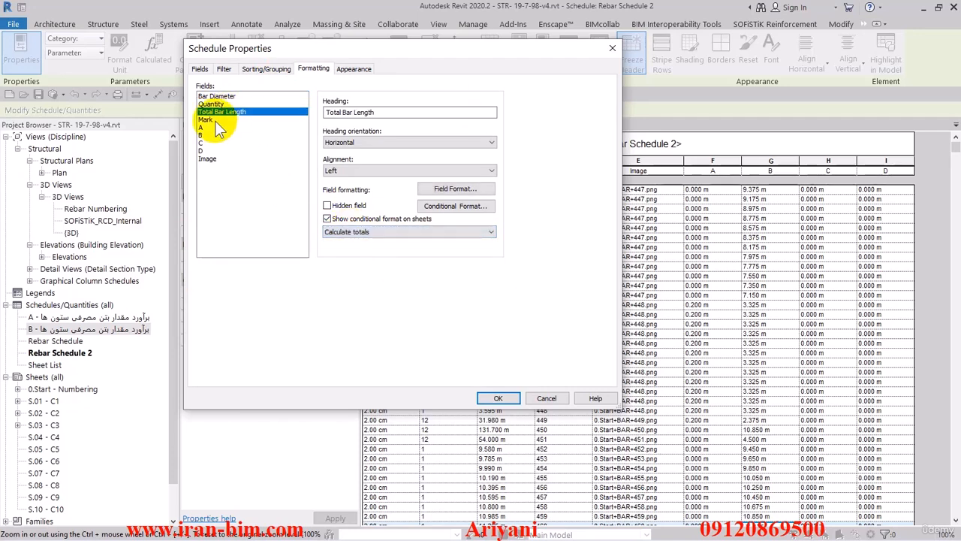
left_click(206, 119)
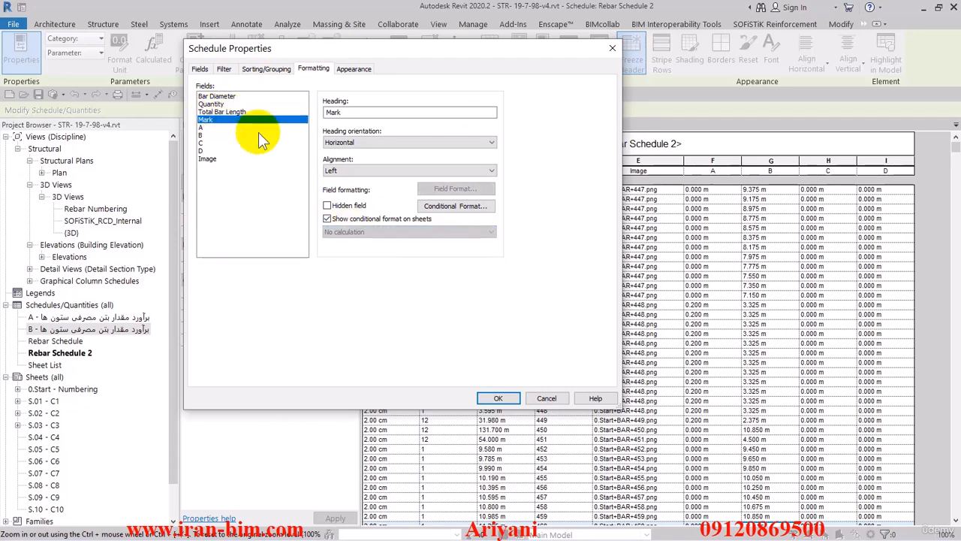
left_click(498, 398)
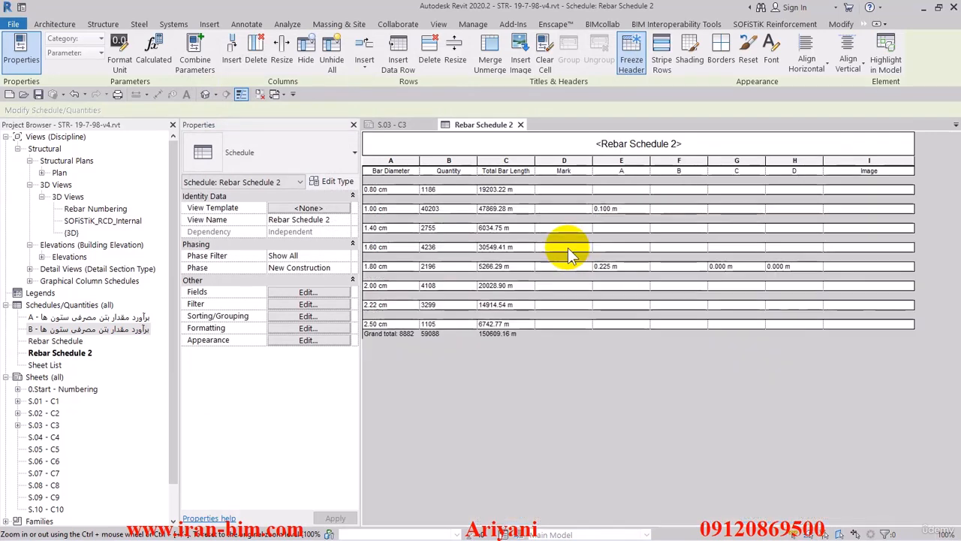
Add a secondary sort by Mark with a blank line, removing the blank line after Bar Diameter, and confirm
left_click(331, 282)
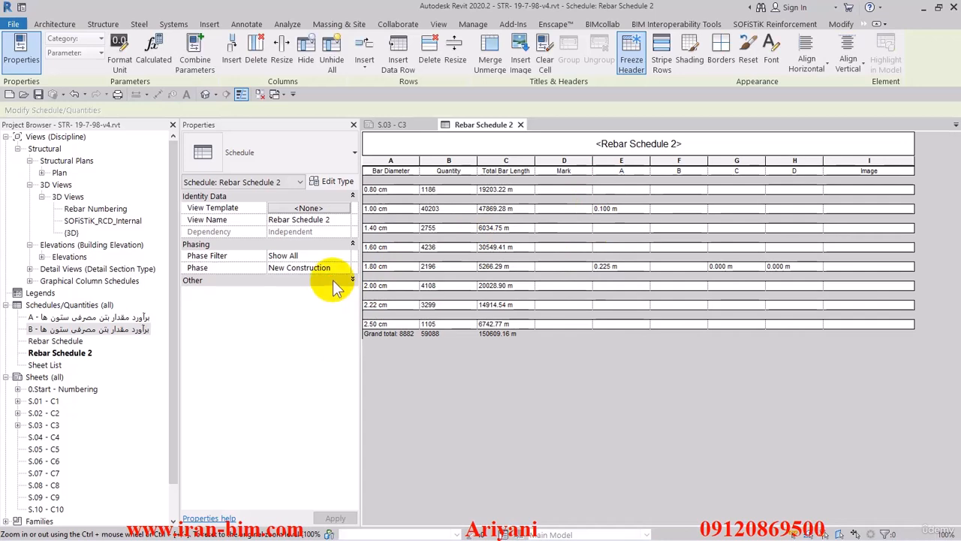
left_click(336, 282)
left_click(329, 293)
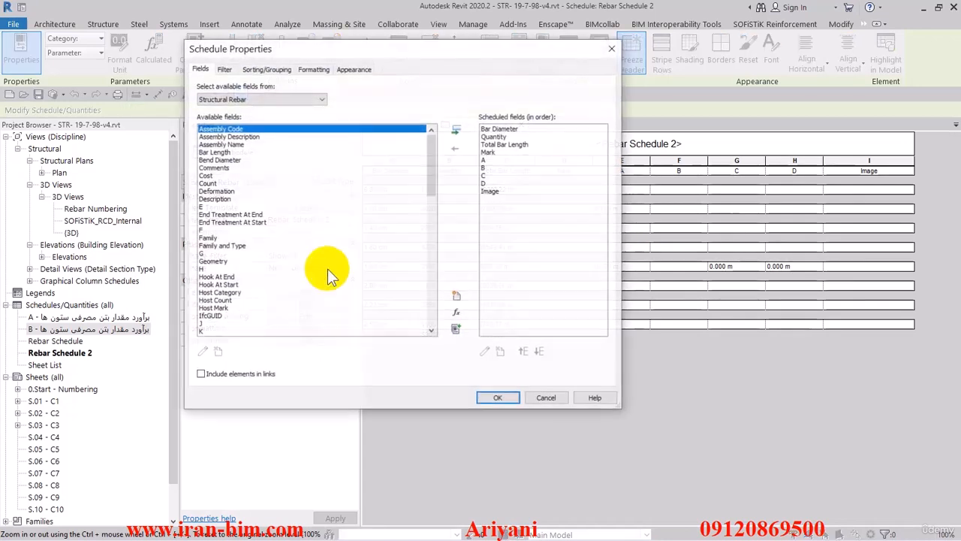
left_click(253, 72)
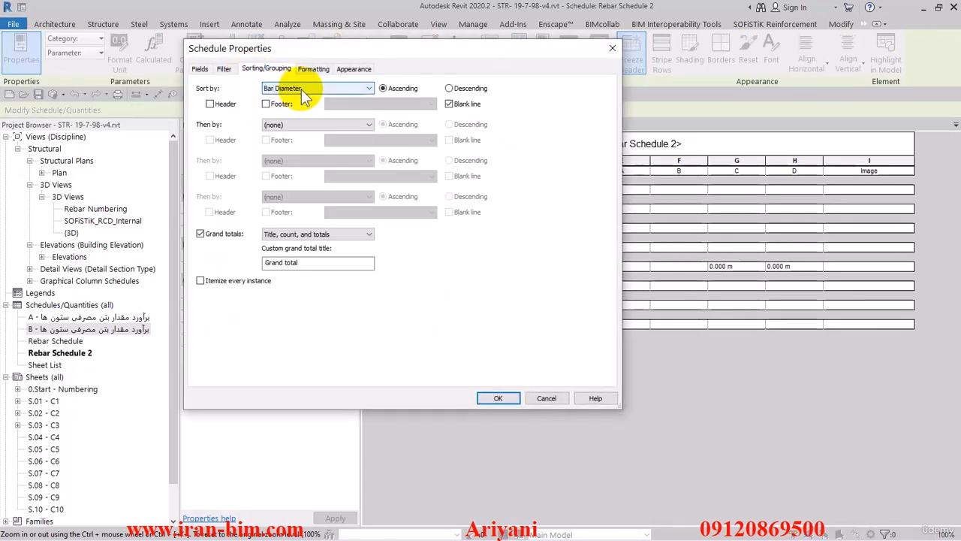
left_click(304, 125)
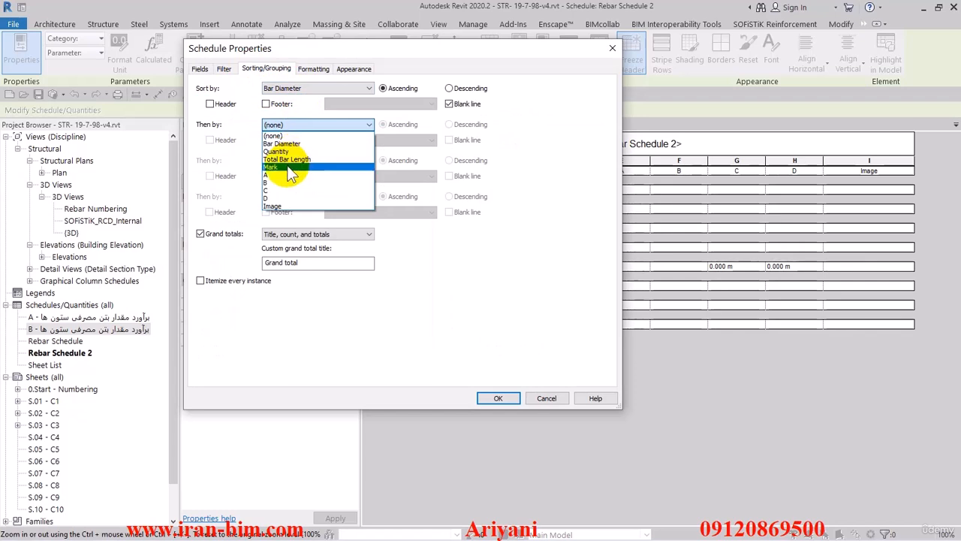
left_click(290, 166)
left_click(449, 139)
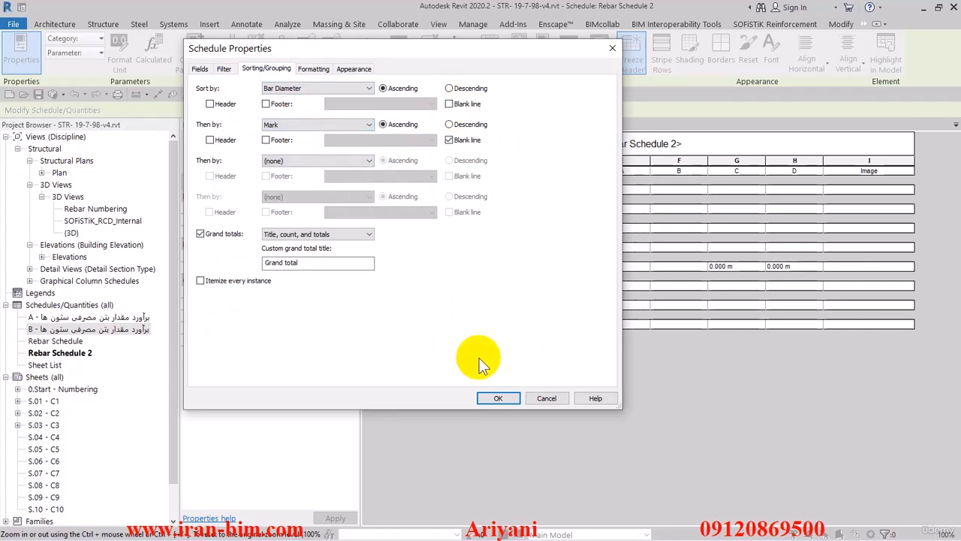
left_click(497, 398)
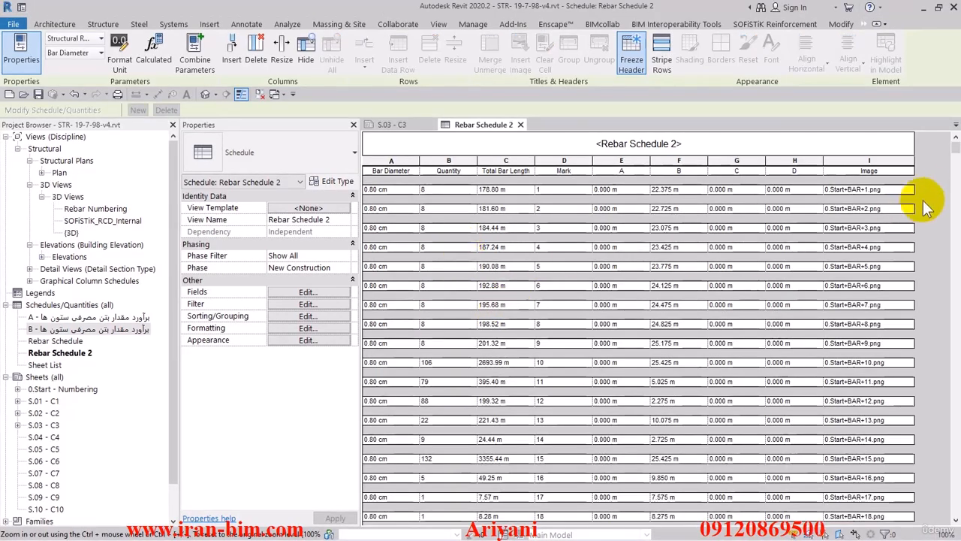
Change the schedule sorting to Mark ascending with a blank line between groups and confirm
left_click_drag(955, 154, 953, 315)
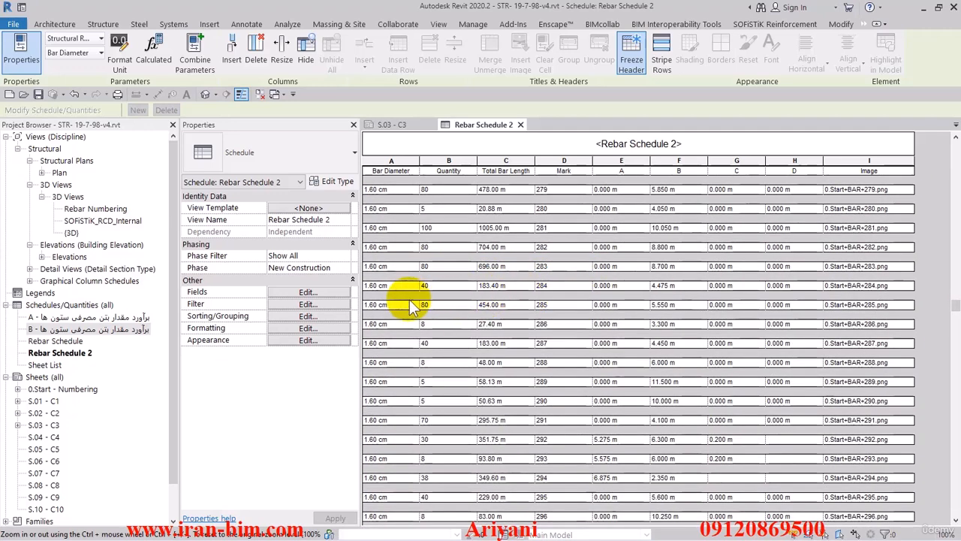
left_click(313, 291)
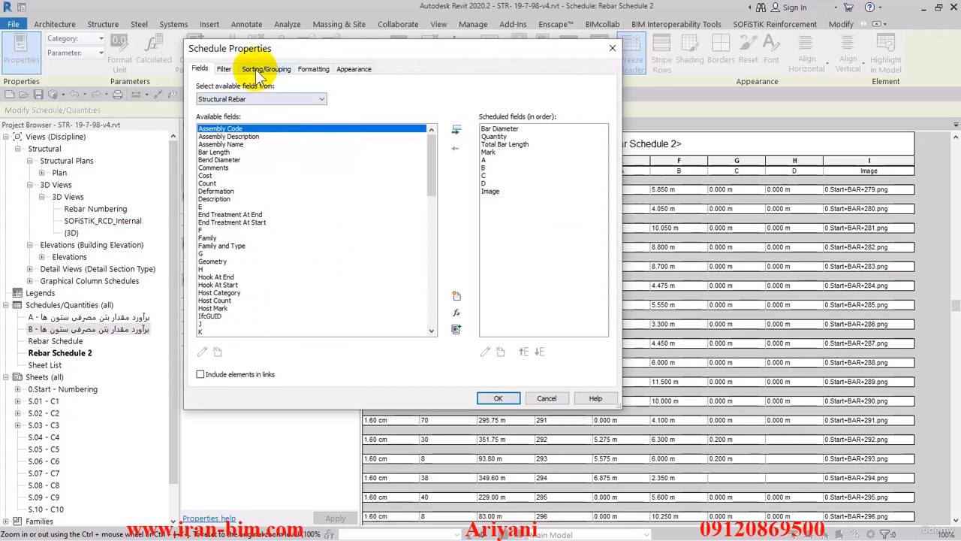
left_click(266, 68)
left_click(299, 89)
left_click(293, 98)
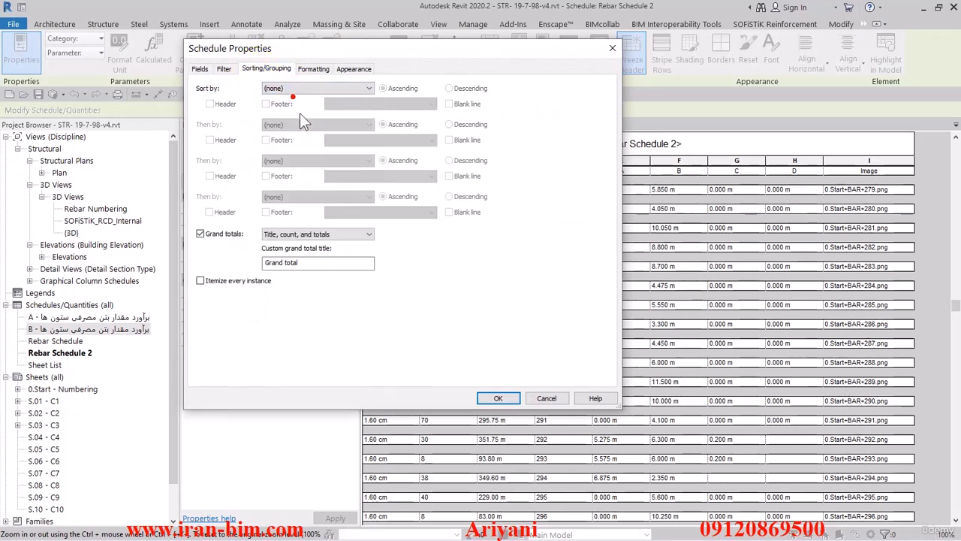
left_click(295, 88)
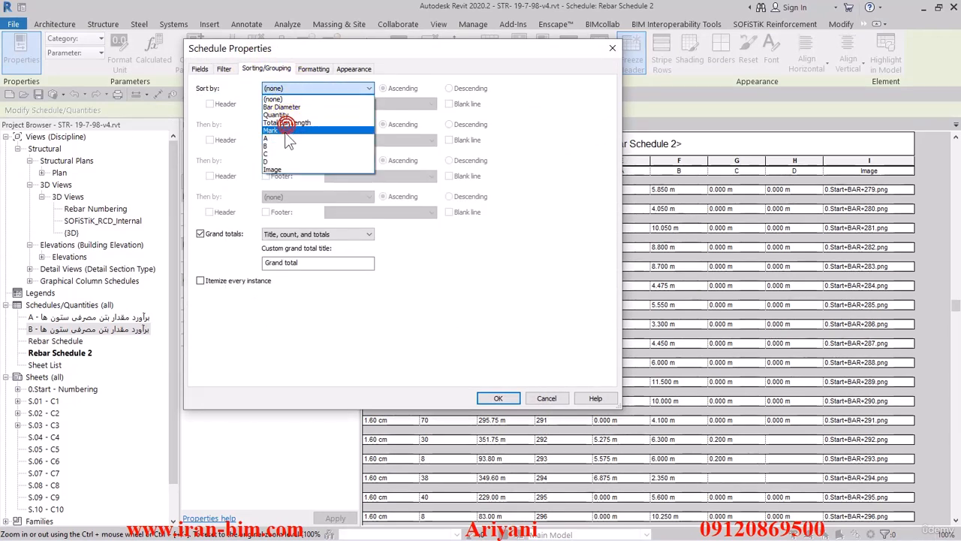
left_click(290, 120)
left_click(449, 104)
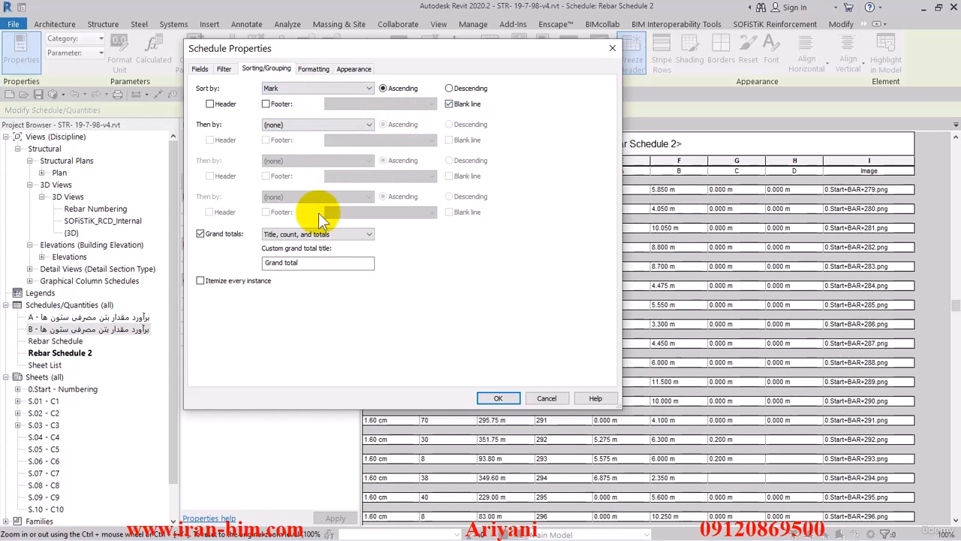
left_click(500, 398)
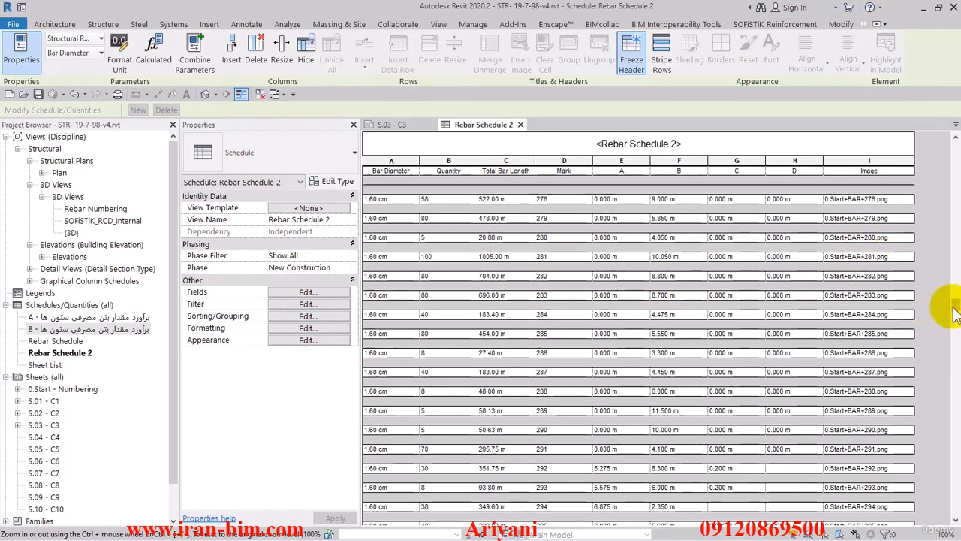
Add the SOFiSTiK_Mass_per_Length field to the end of the scheduled fields
left_click_drag(954, 309, 950, 143)
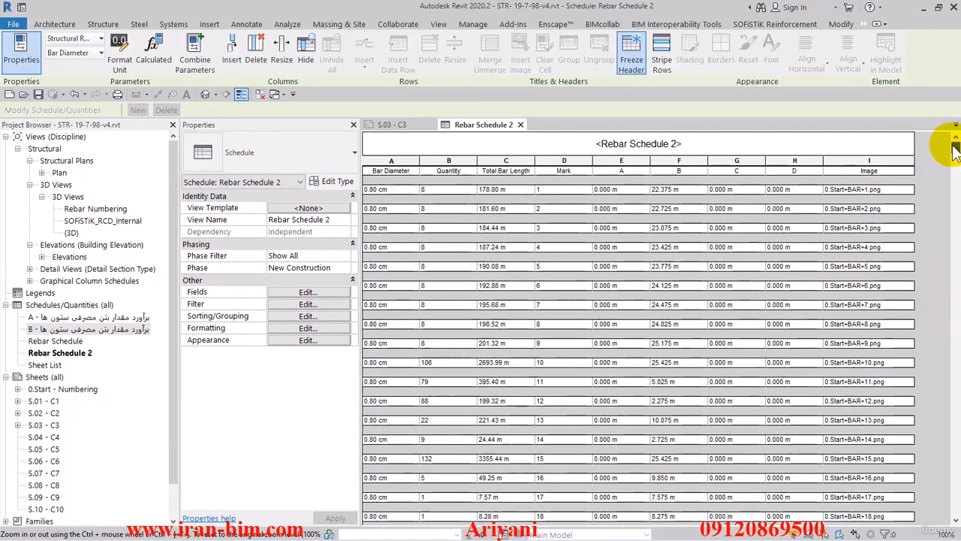
left_click(304, 292)
left_click_drag(375, 50, 459, 50)
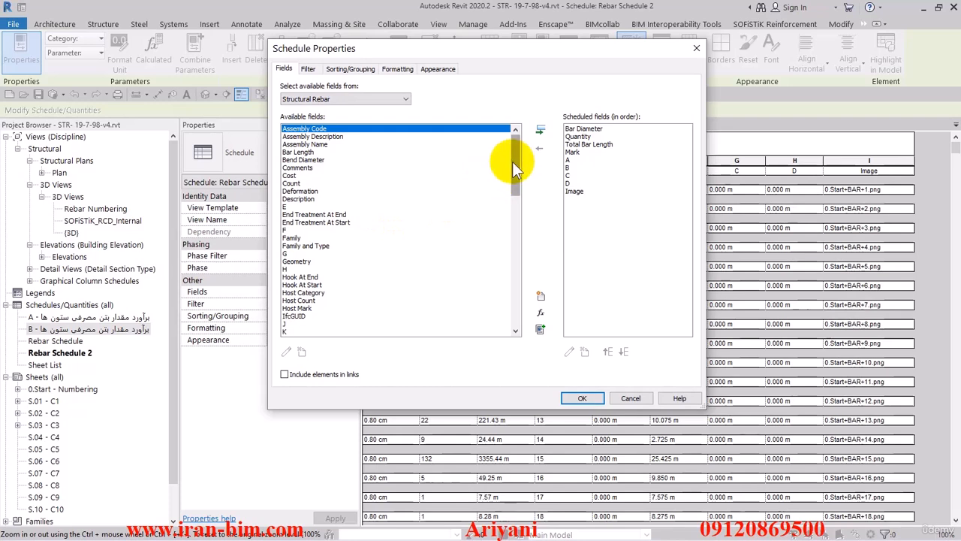
left_click(379, 165)
key("m")
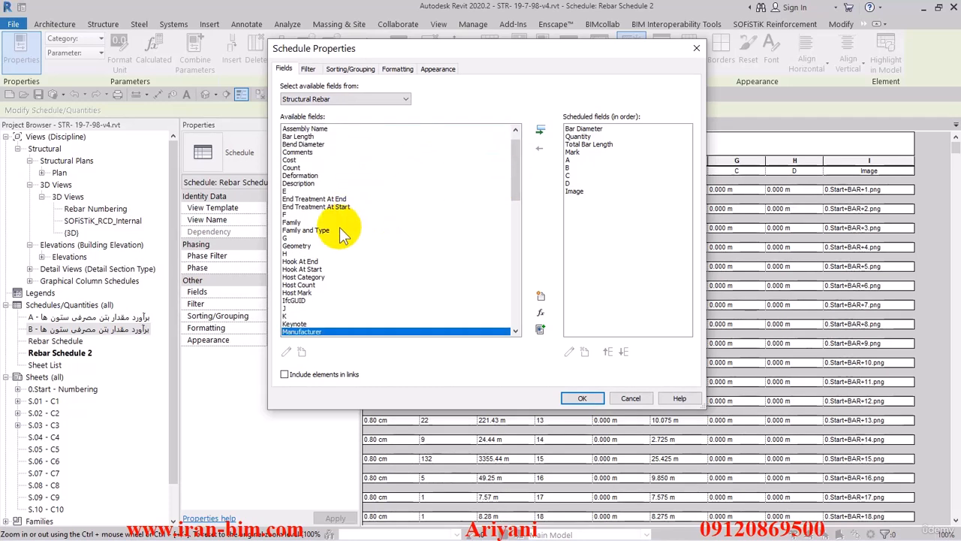
scroll(334, 273, "down", 2)
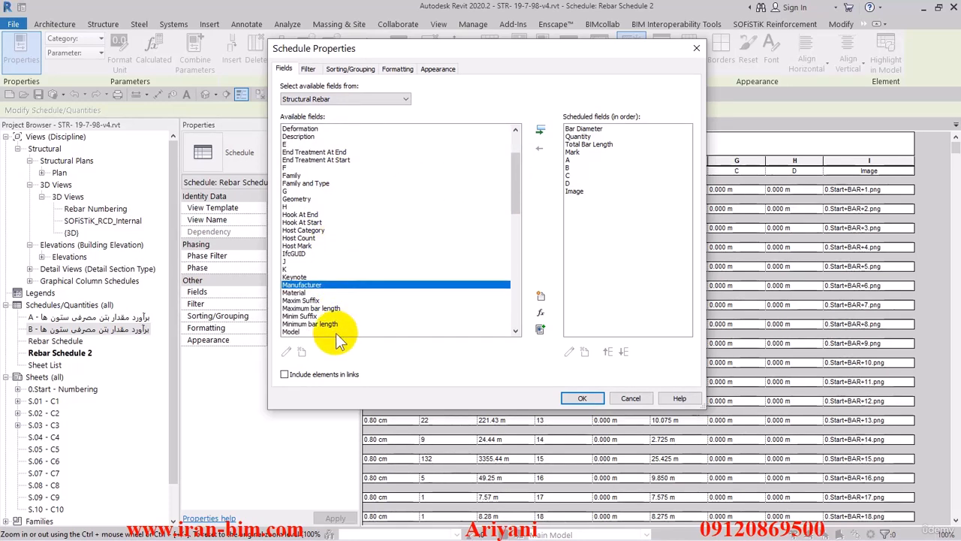
scroll(333, 317, "down", 3)
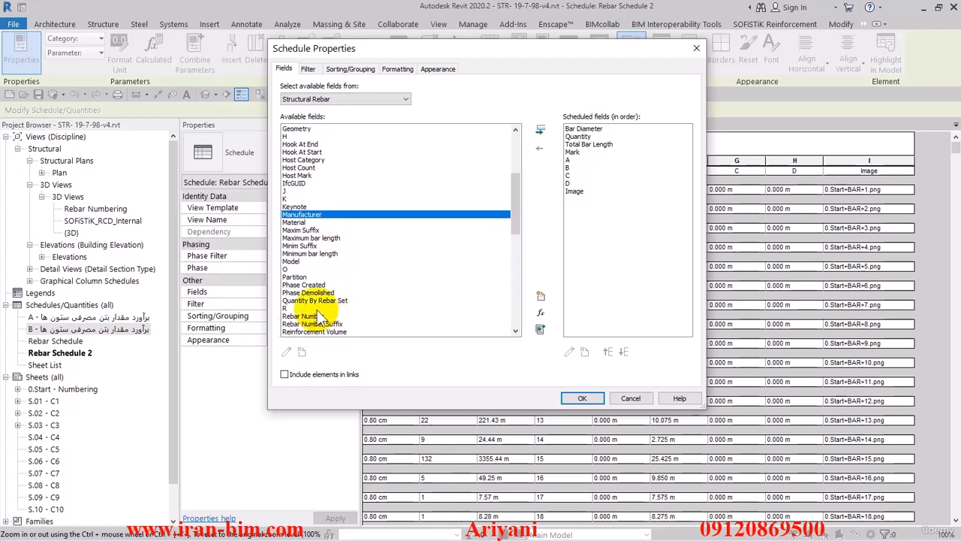
scroll(375, 236, "up", 1)
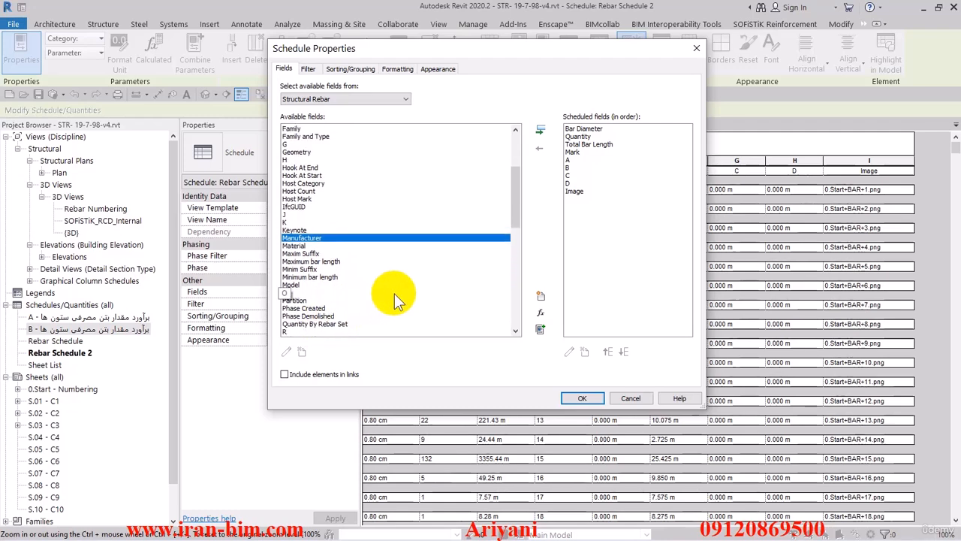
left_click_drag(513, 212, 509, 273)
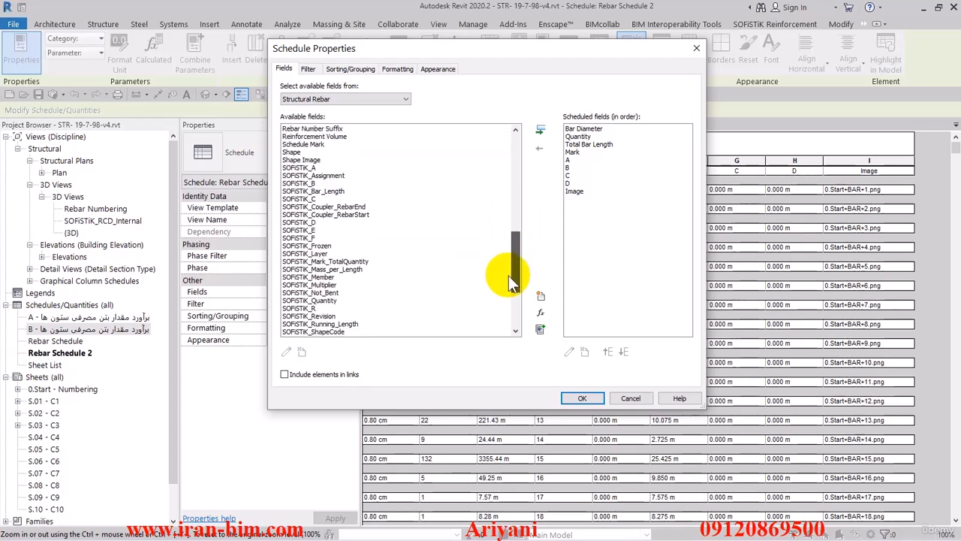
left_click(323, 269)
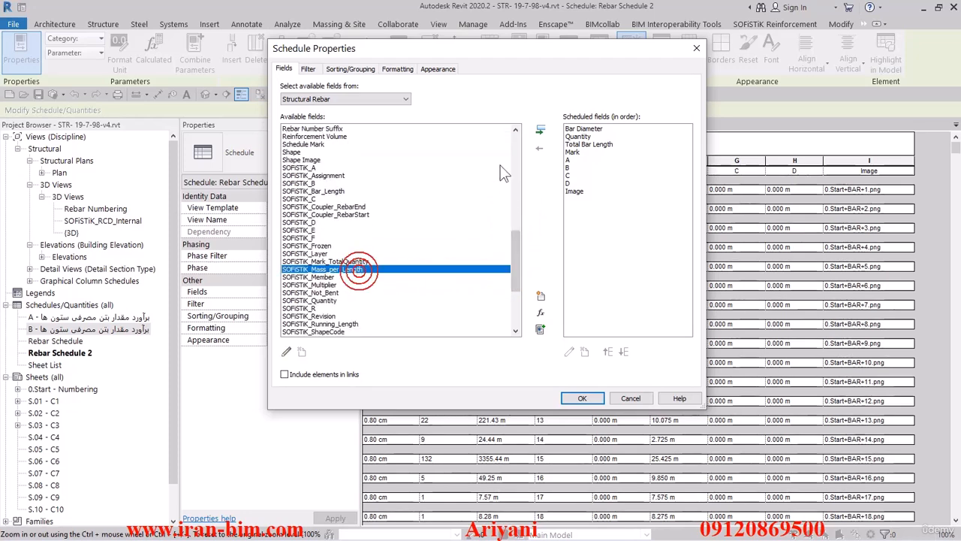
left_click(540, 130)
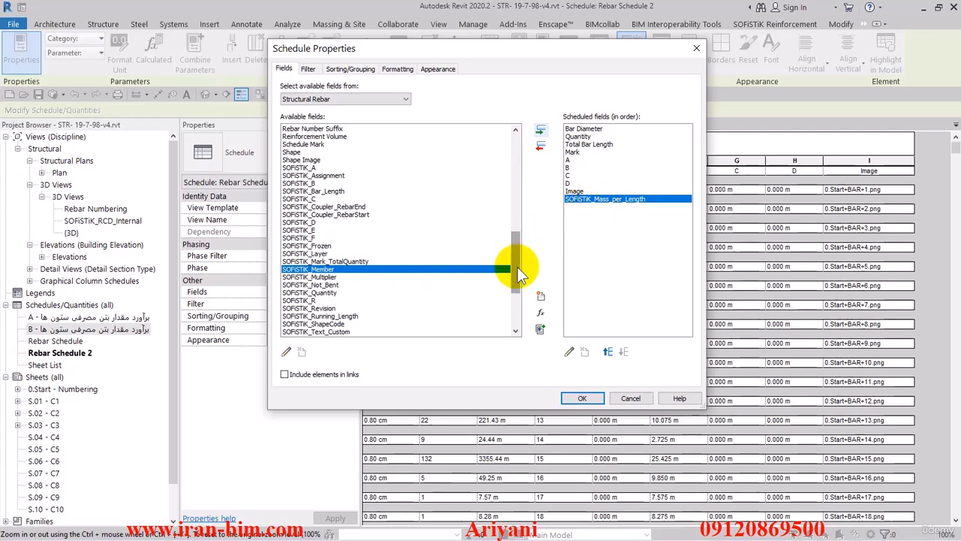
Review the SOFiSTiK_Mass_per_Length parameter properties without changes, then confirm the schedule fields
left_click_drag(513, 266, 517, 306)
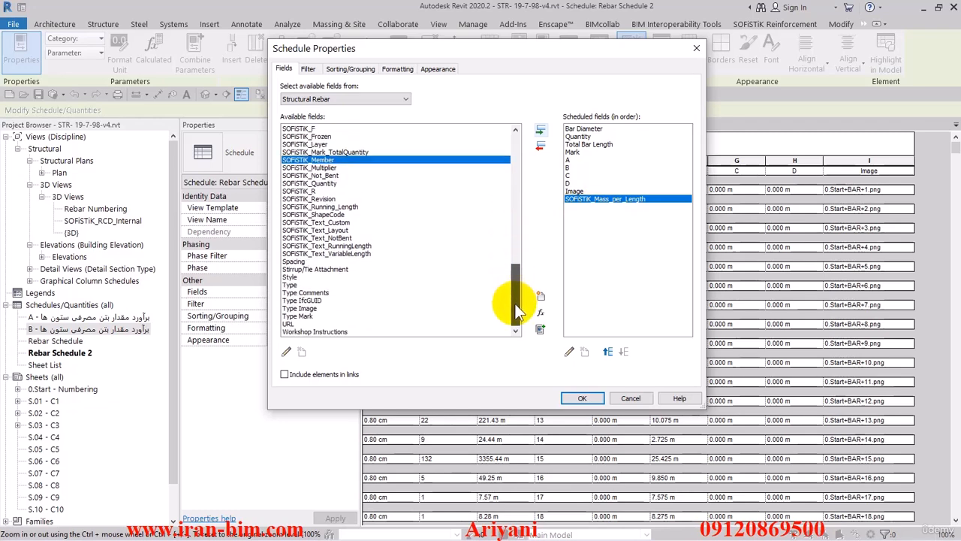
left_click(569, 352)
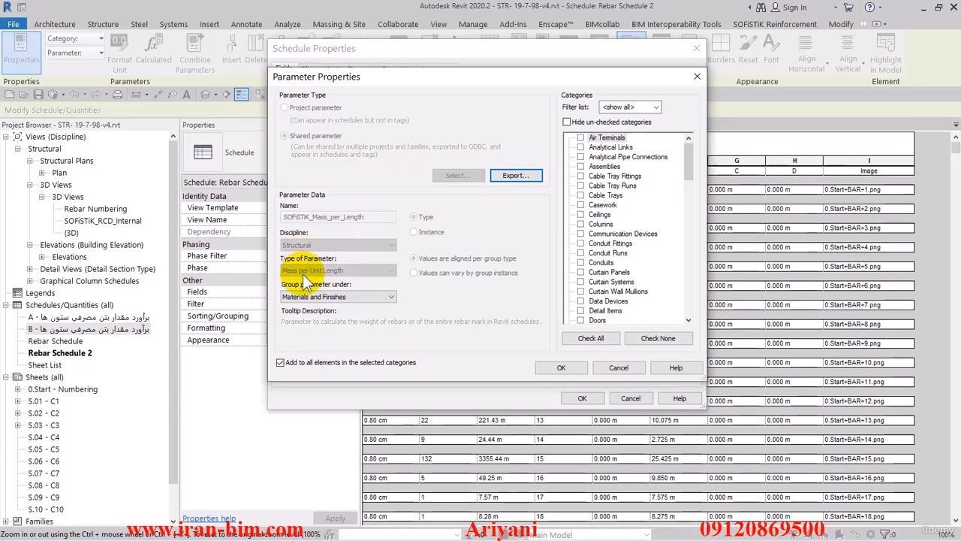
left_click(617, 367)
left_click(581, 398)
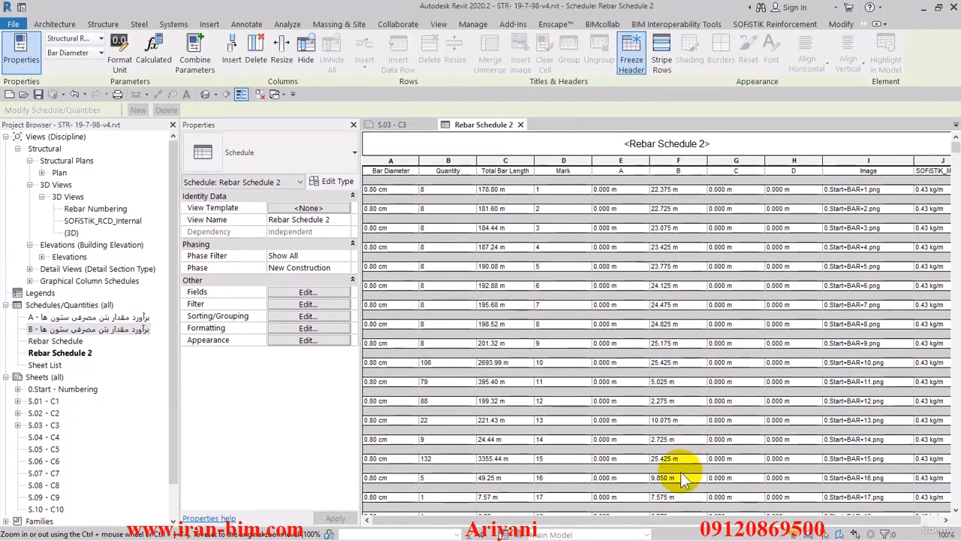
Reopen the schedule fields and move the Image field below SOFiSTiK_Mass_per_Length
left_click_drag(762, 519, 782, 520)
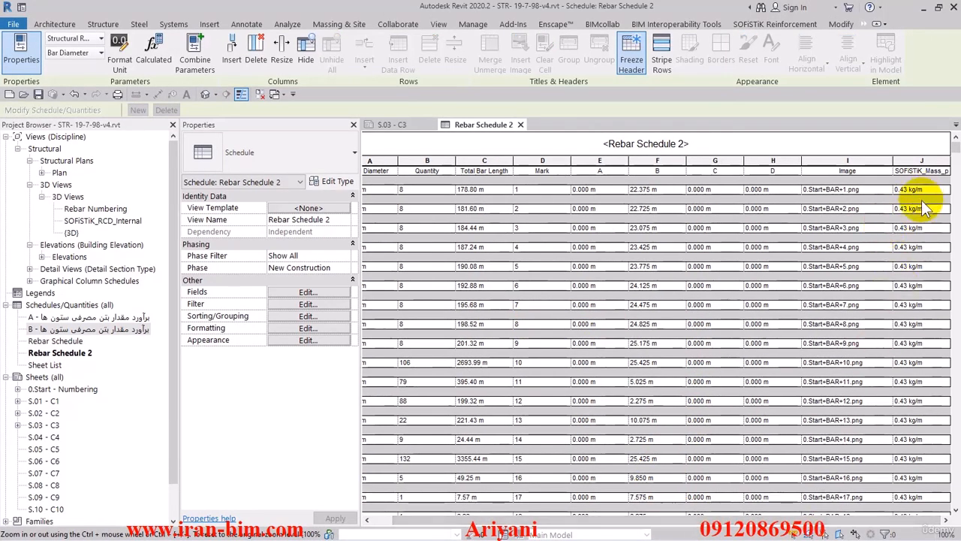
left_click(339, 295)
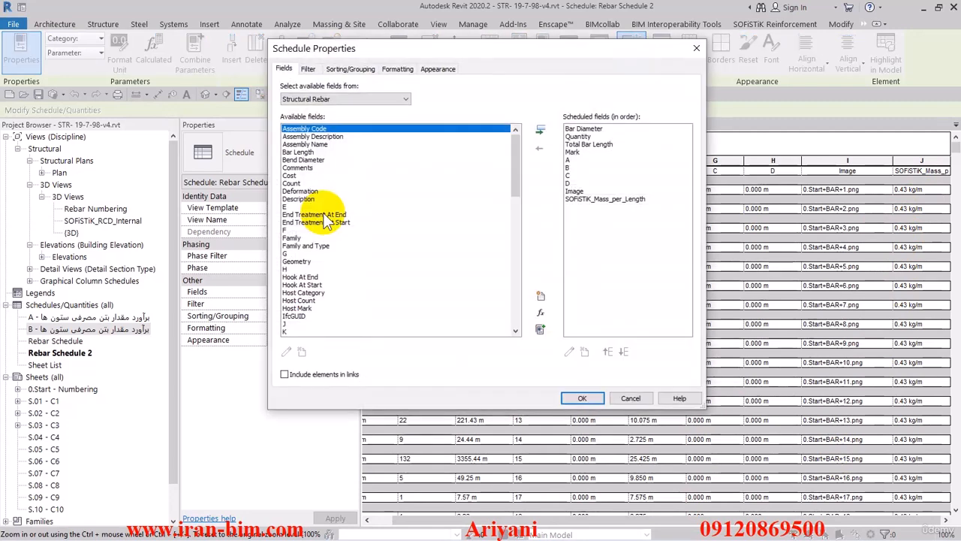
left_click(573, 193)
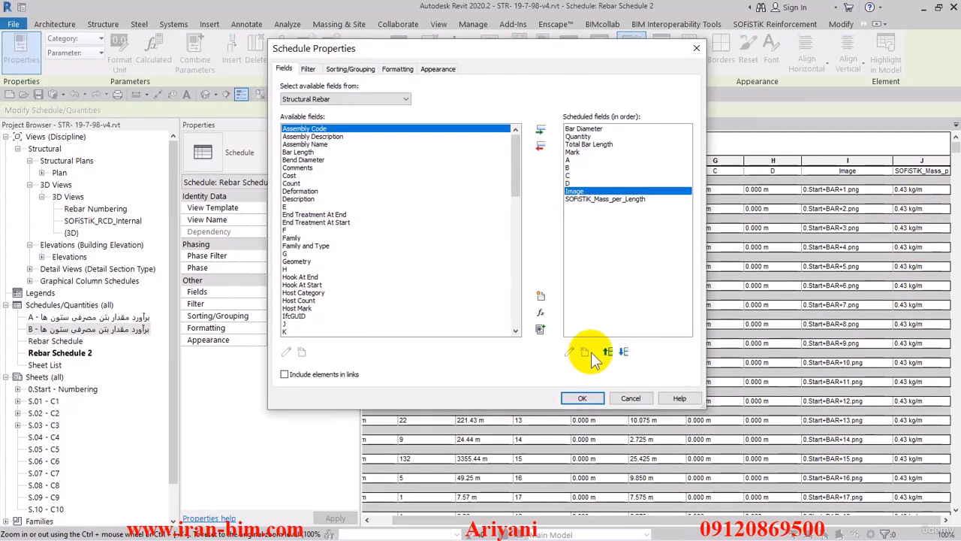
left_click(623, 352)
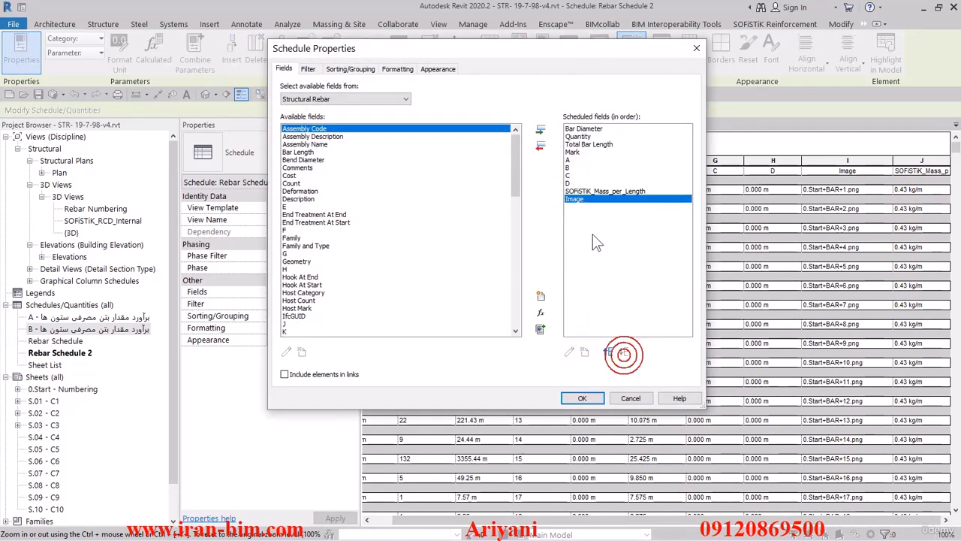
Add a calculated value named Total Mass with Structural discipline and Mass type
left_click(541, 312)
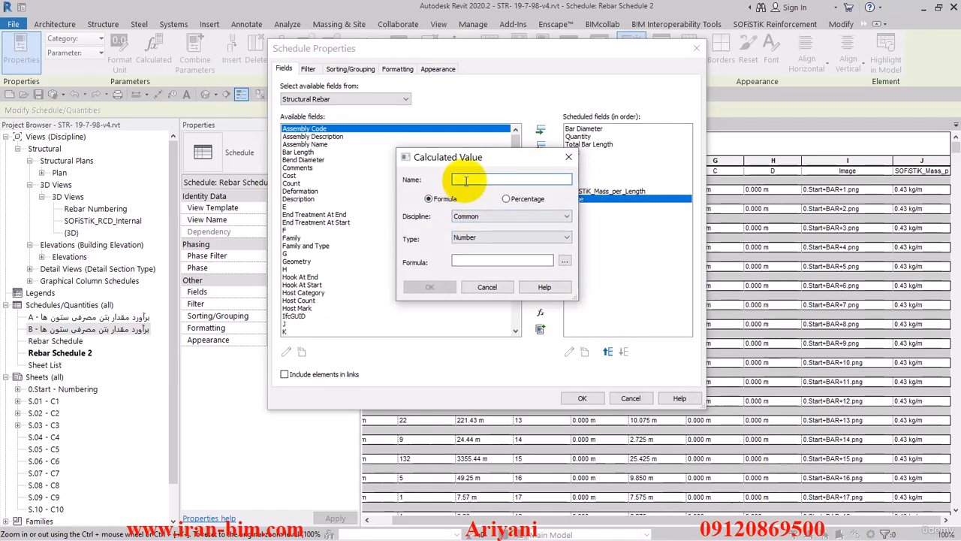
type("Total")
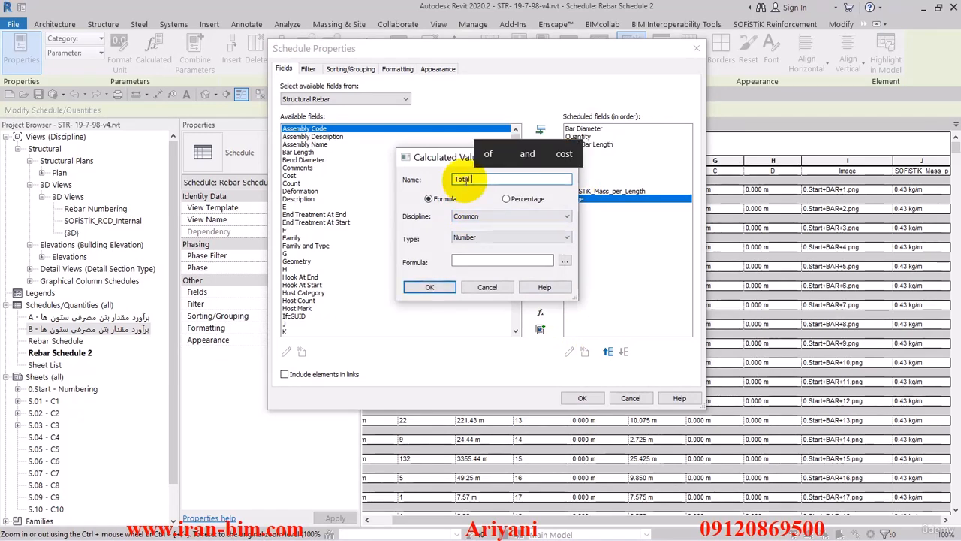
type(" Mass")
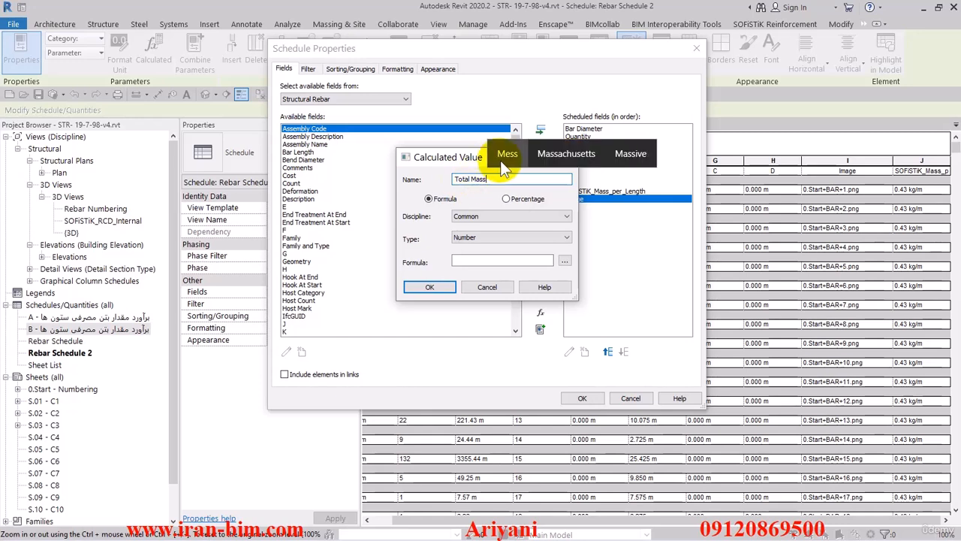
left_click(489, 217)
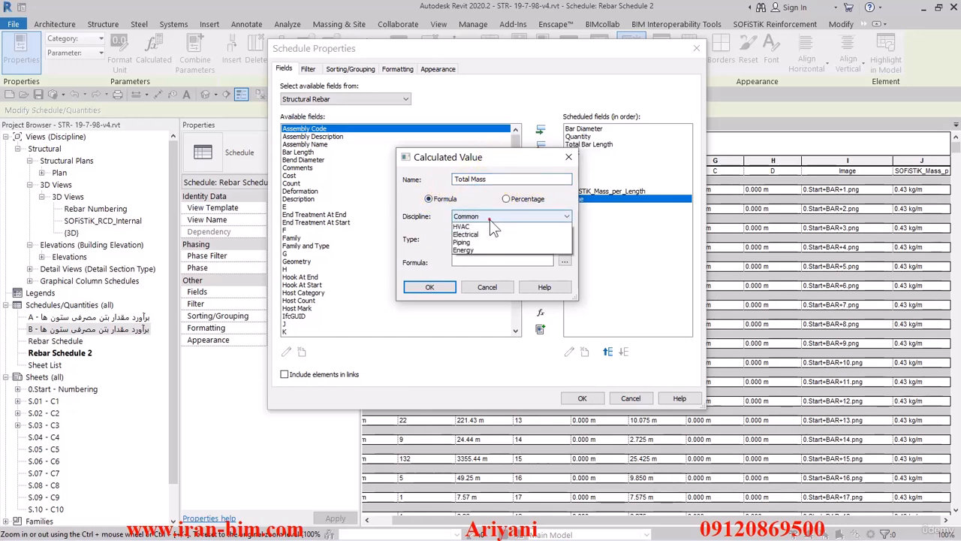
left_click(479, 236)
left_click(485, 239)
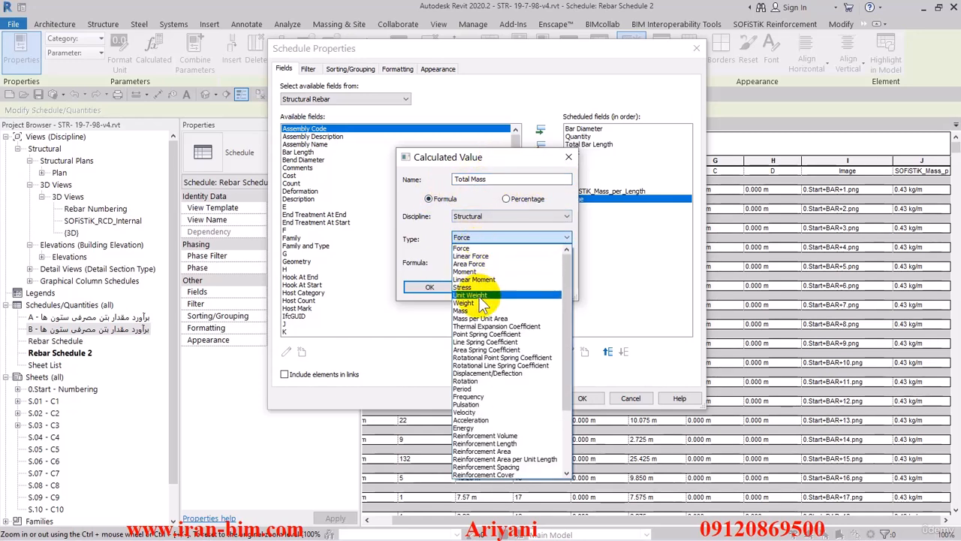
left_click(477, 308)
Set the Total Mass formula to Total Bar Length * SOFiSTiK_Mass_per_Length and confirm the calculated value
left_click(565, 262)
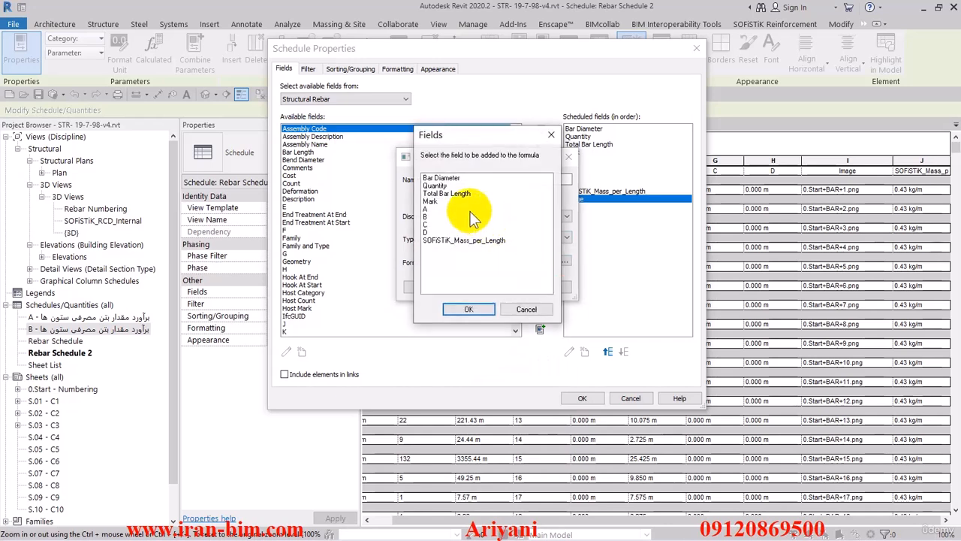
left_click(448, 194)
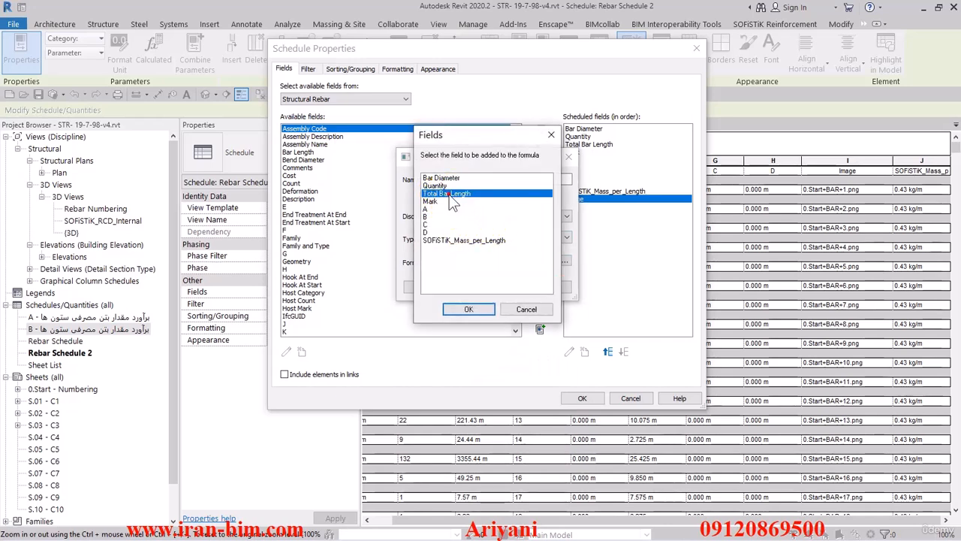
left_click(470, 309)
type("*")
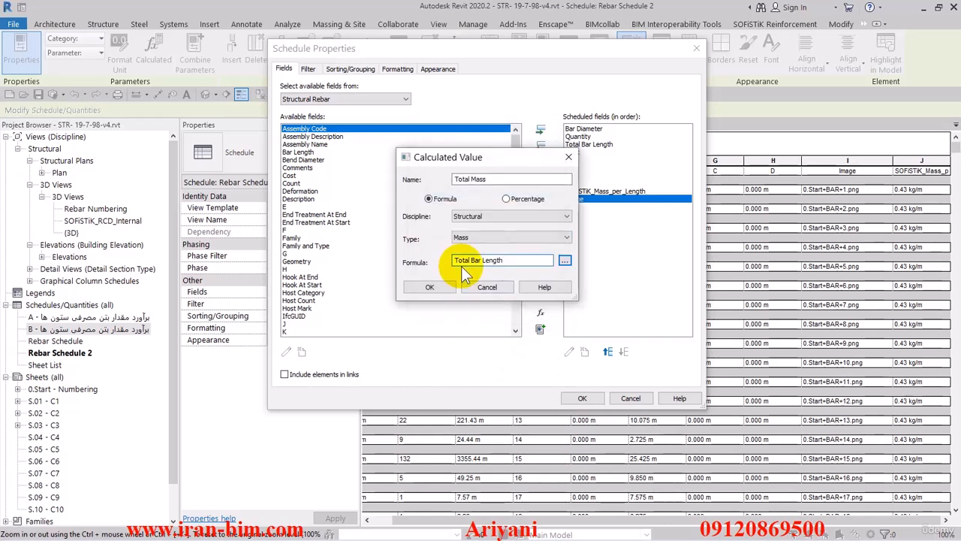
left_click(565, 260)
left_click(462, 241)
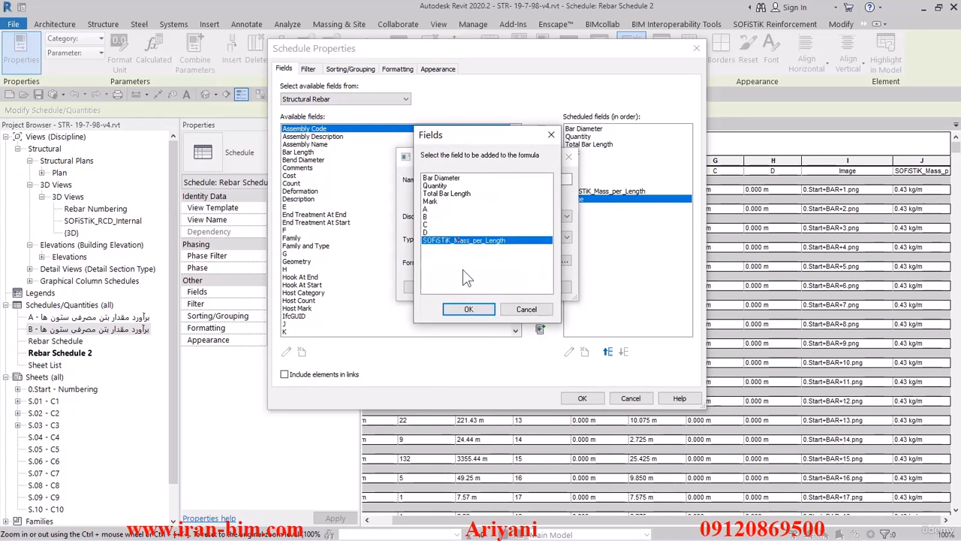
left_click(470, 310)
left_click(429, 286)
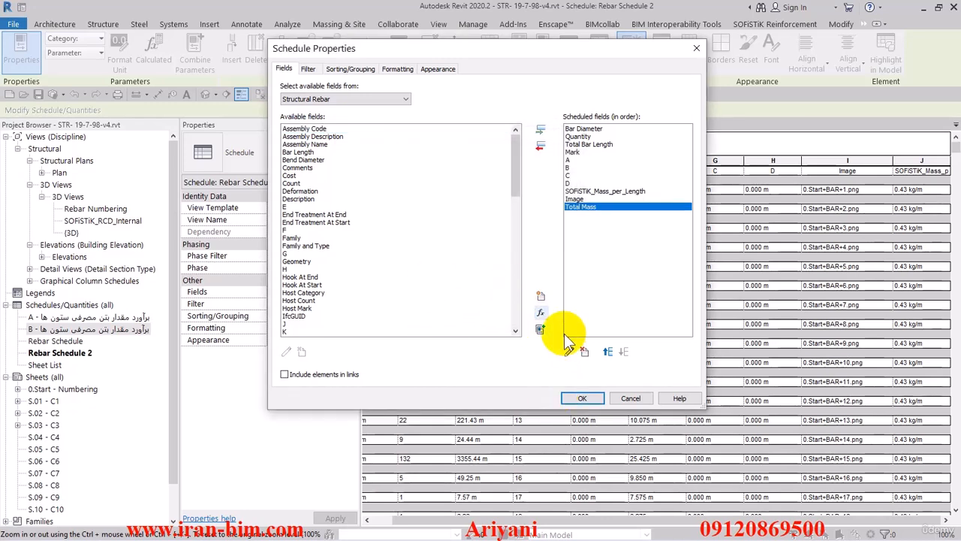
Move Total Mass above Image in the field order and confirm the schedule properties
left_click(608, 350)
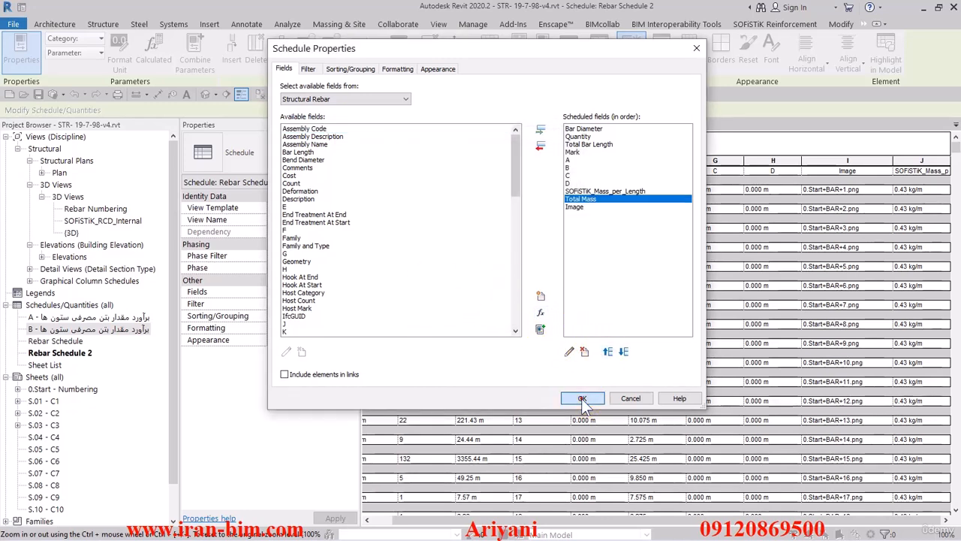
left_click(581, 398)
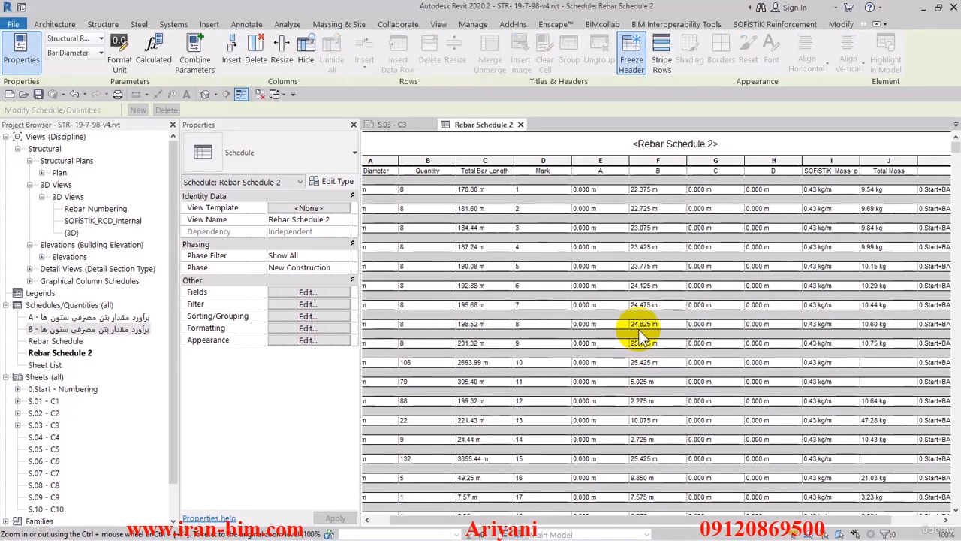
left_click_drag(781, 521, 889, 527)
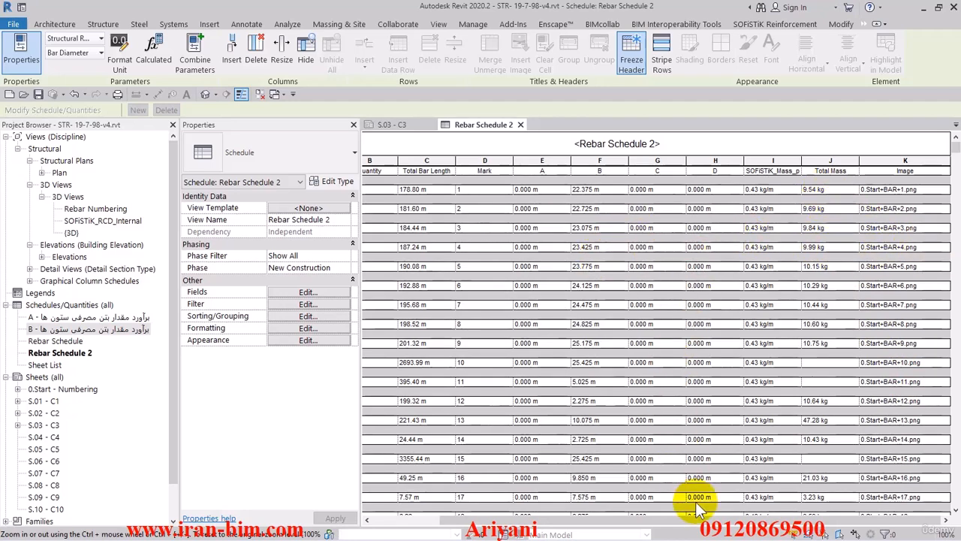
Replace the Bar Diameter field with Type and move Type to the top of the scheduled fields
left_click_drag(689, 518, 520, 515)
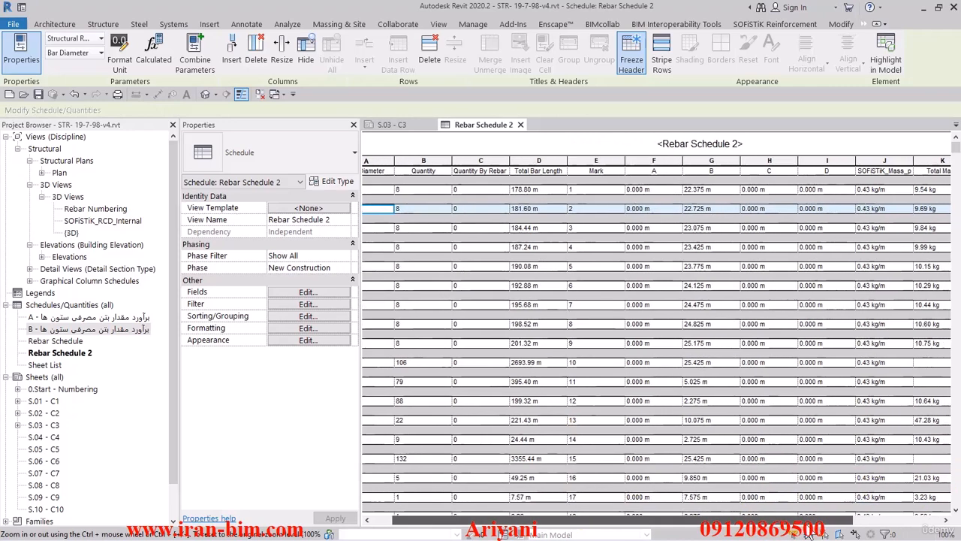
left_click_drag(809, 532, 724, 513)
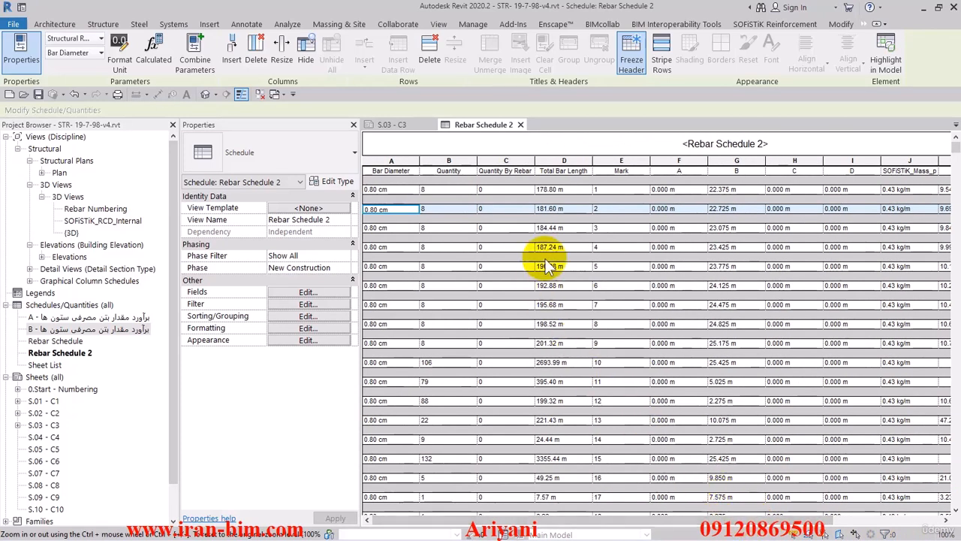
left_click(382, 190)
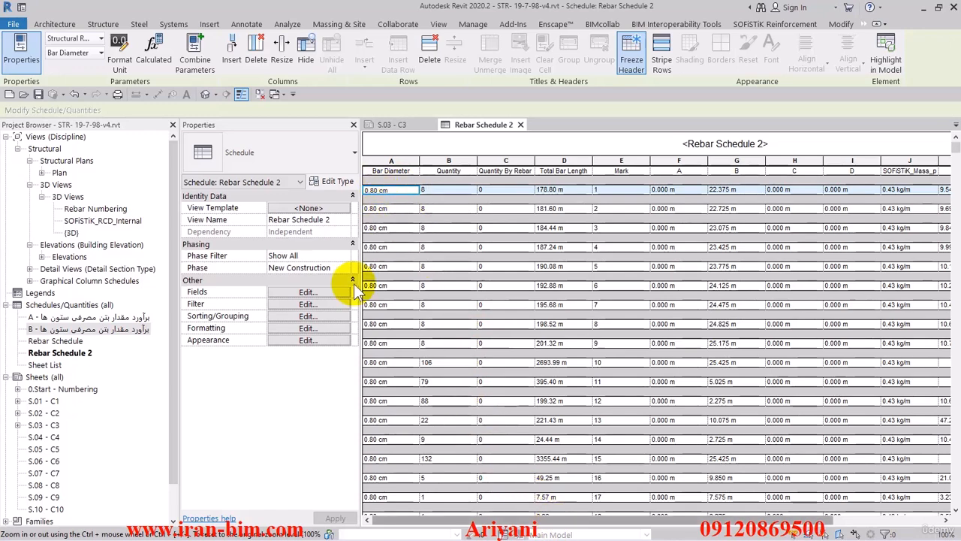
left_click(329, 291)
left_click(582, 129)
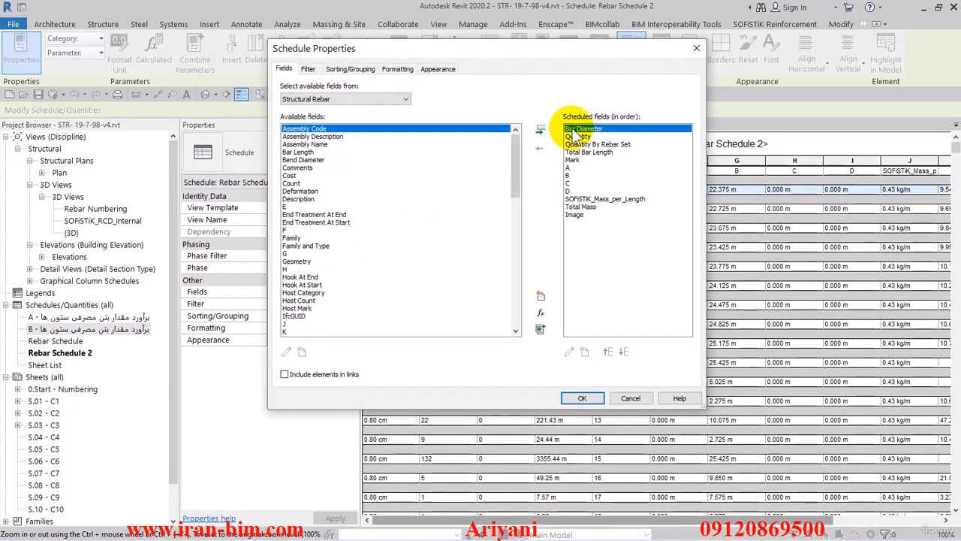
left_click(539, 148)
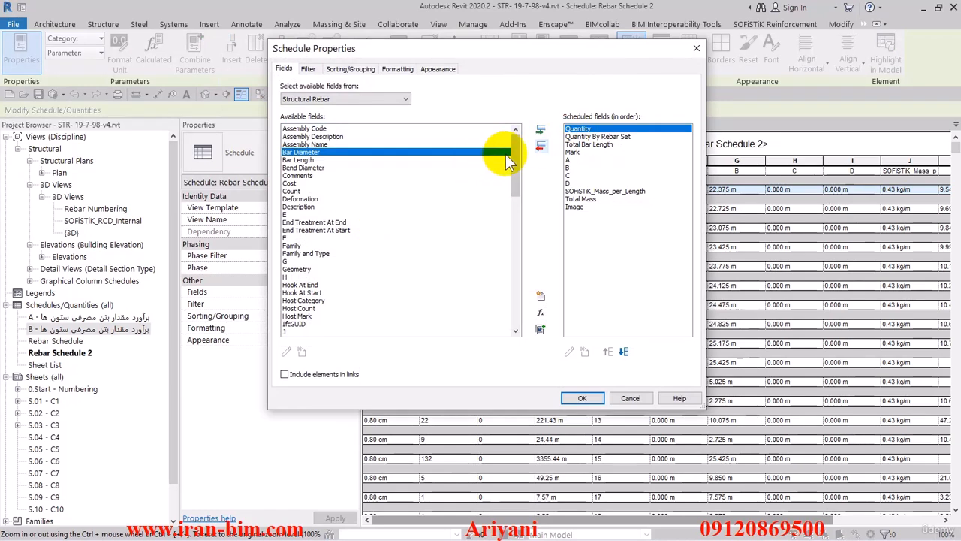
left_click_drag(515, 154, 513, 302)
left_click(291, 285)
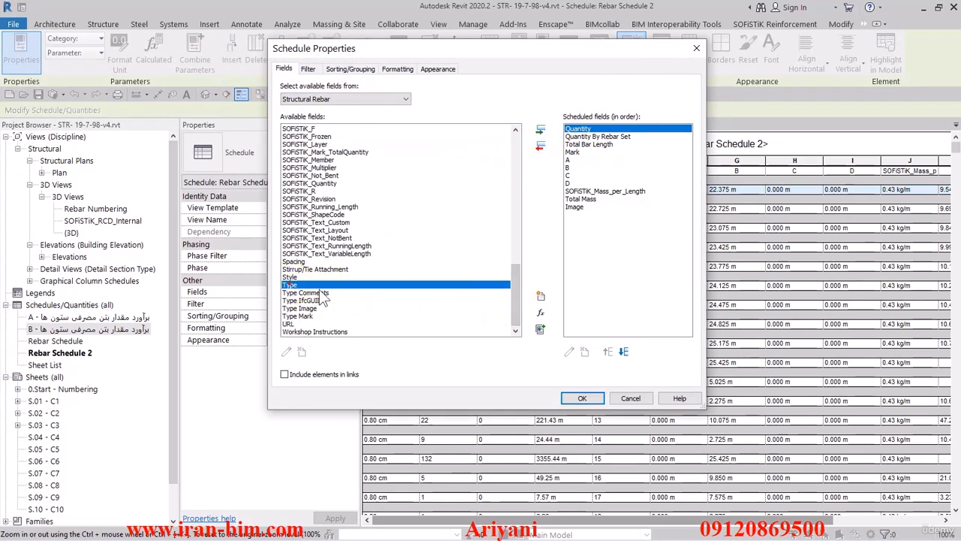
left_click(540, 129)
left_click(608, 352)
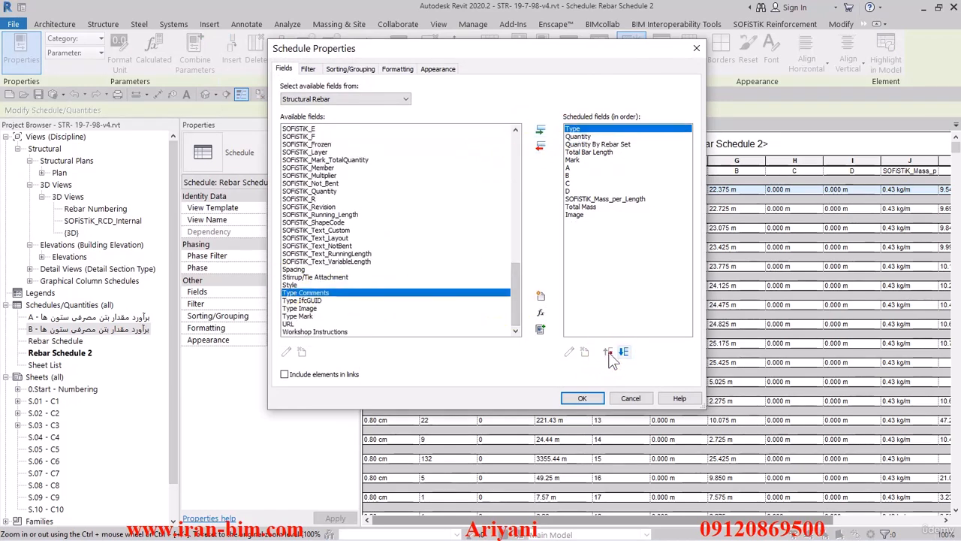
left_click(582, 398)
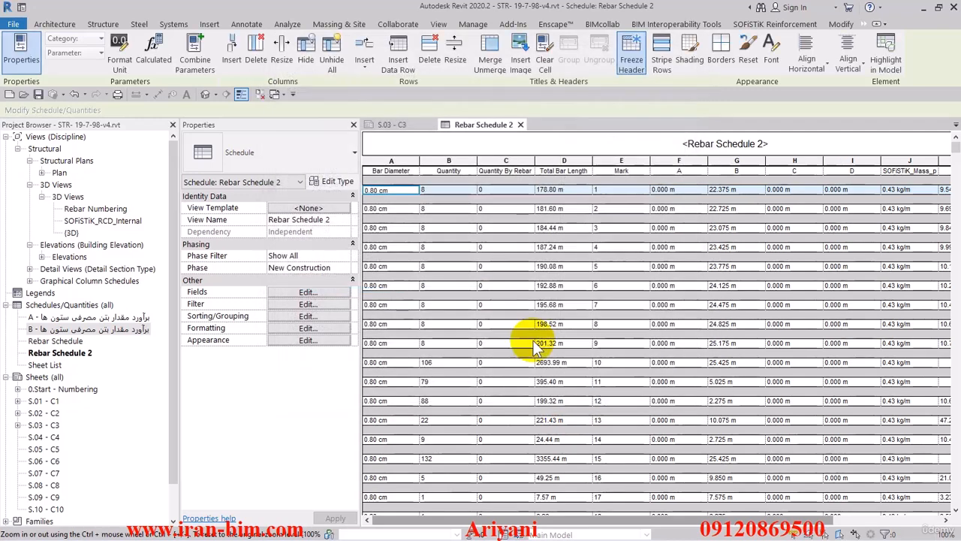
Widen the Type column in the schedule
left_click(383, 198)
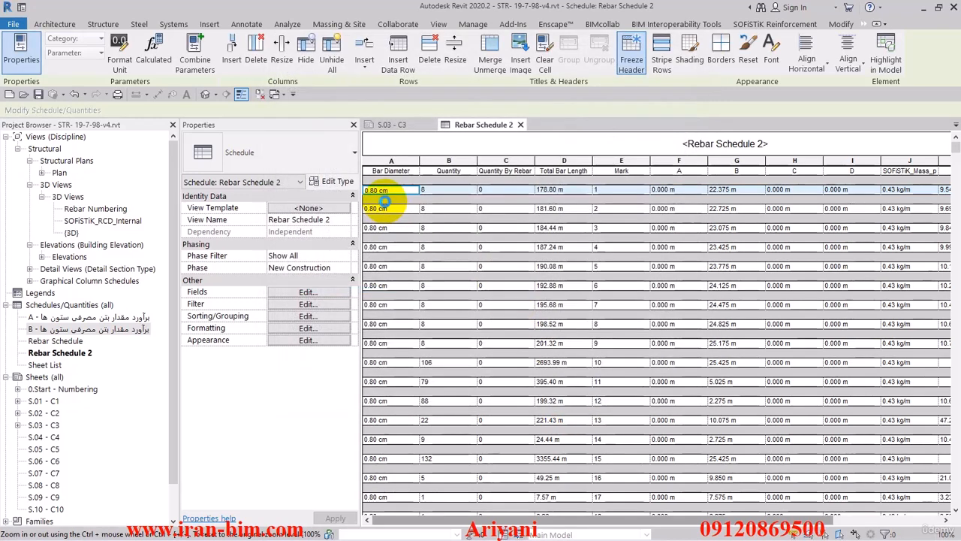
left_click(445, 190)
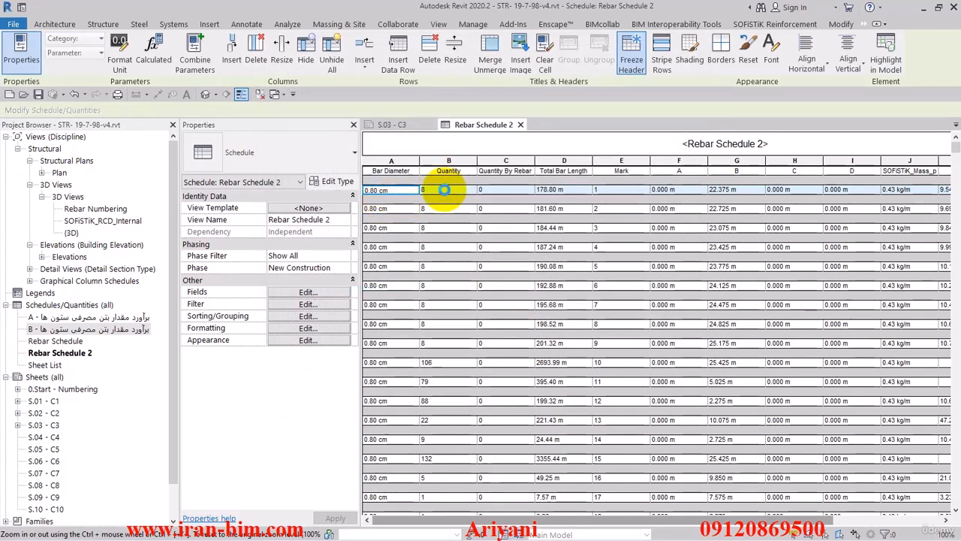
left_click(553, 194)
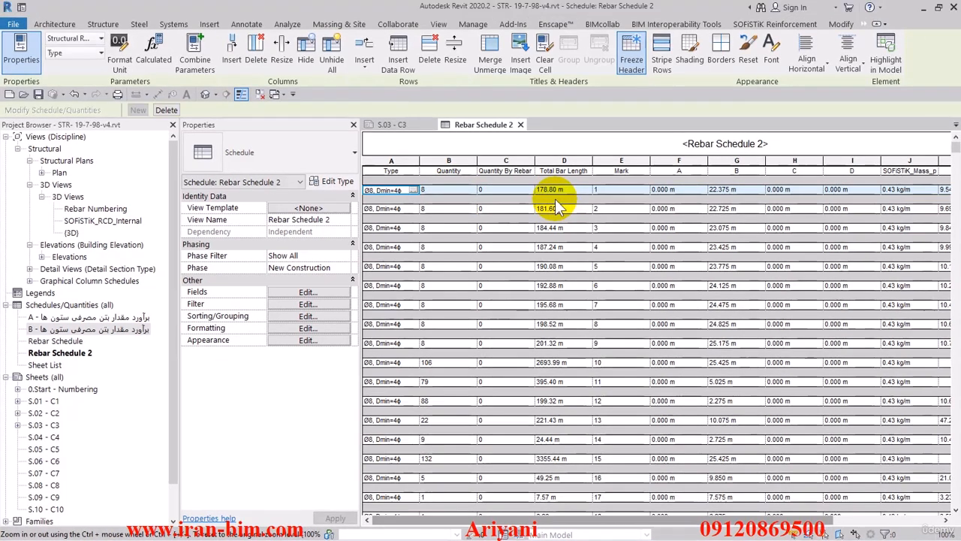
left_click_drag(419, 171, 451, 171)
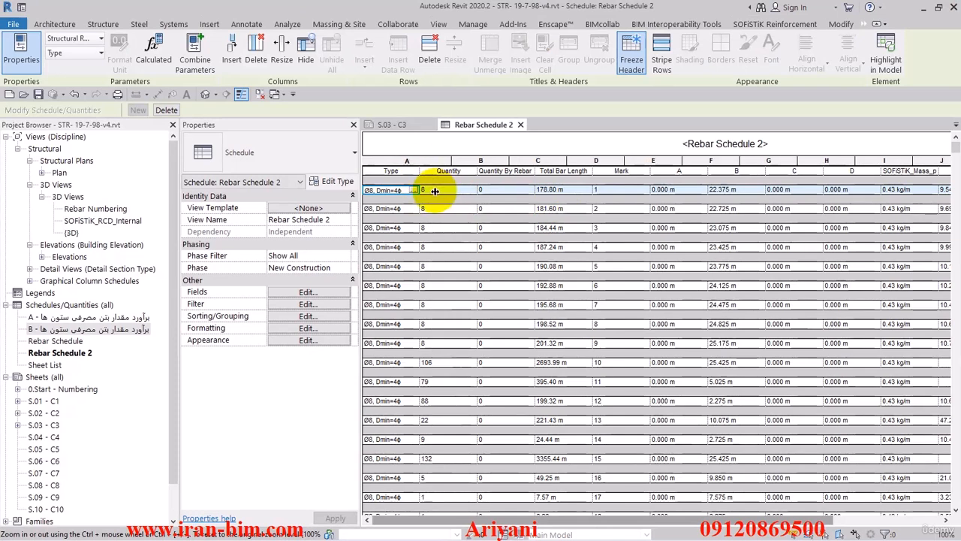
left_click(470, 189)
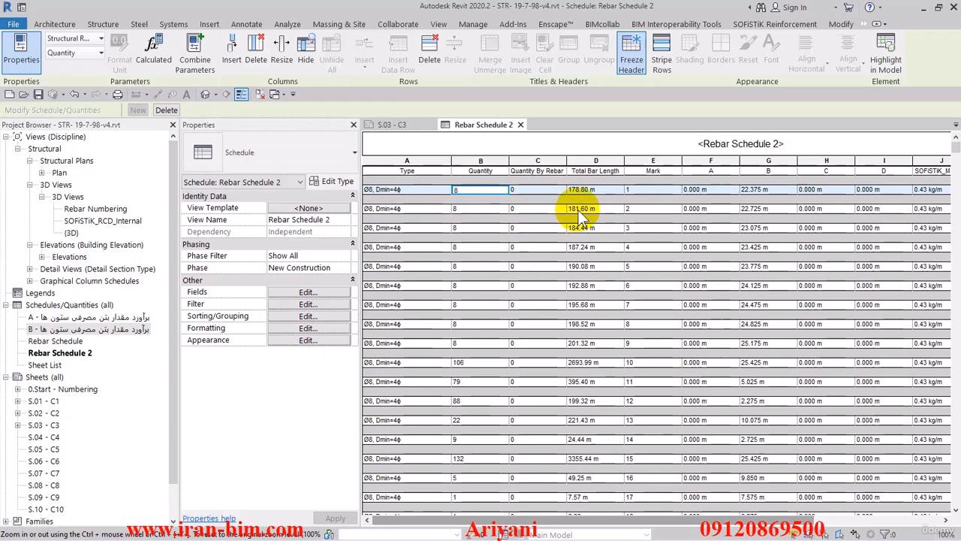
Remove the Quantity By Rebar Set field from the schedule fields
left_click(309, 292)
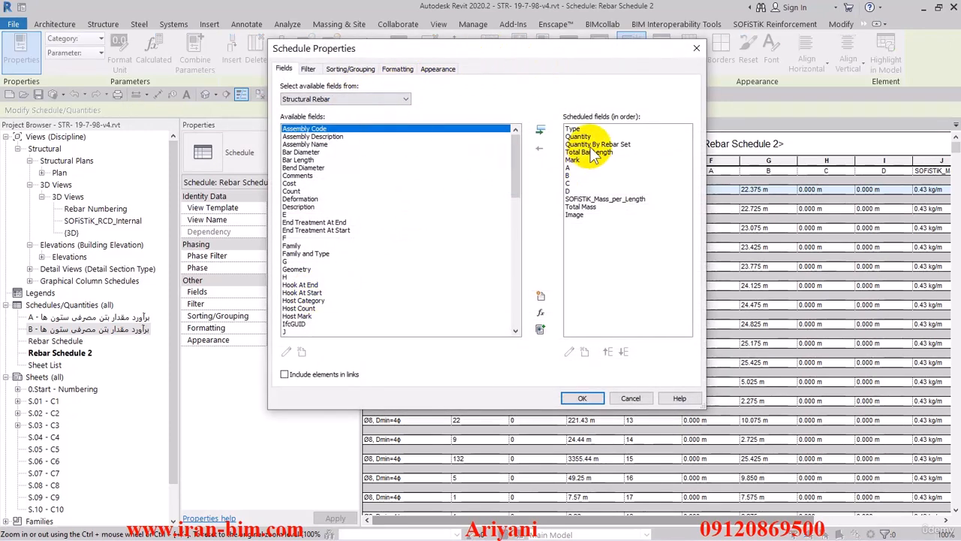
left_click_drag(583, 49, 468, 51)
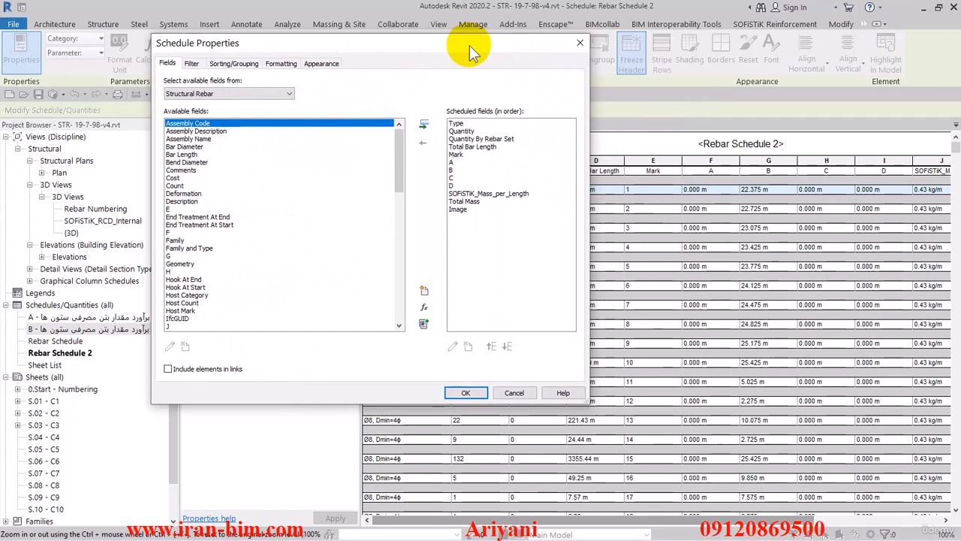
left_click(478, 139)
left_click(424, 140)
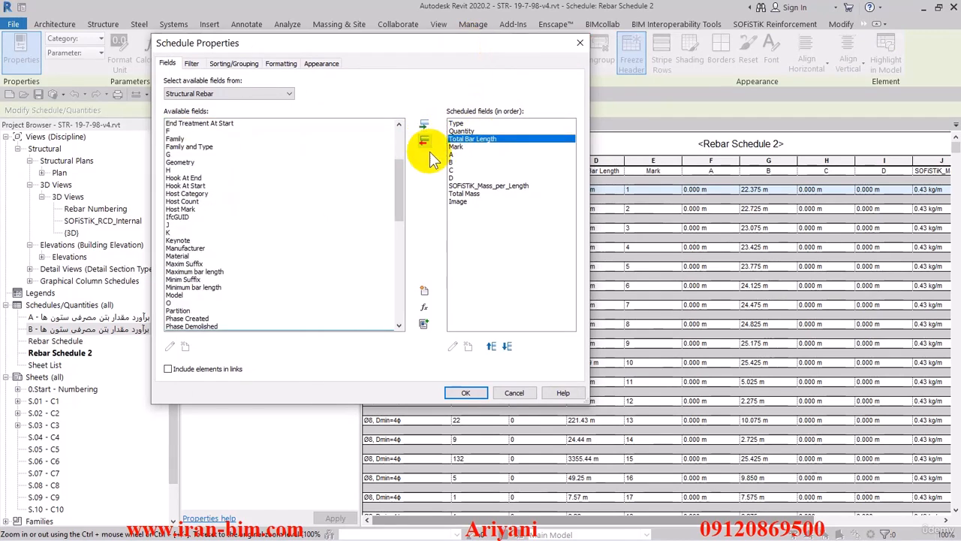
Toggle the grand totals option, turn on Itemize every instance in the sorting settings, and confirm
left_click(234, 63)
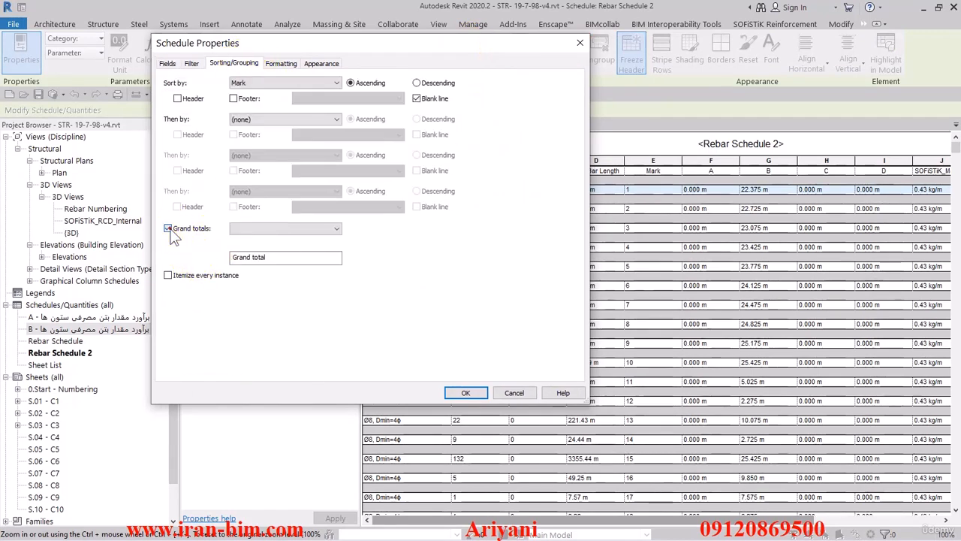
left_click(167, 228)
left_click(167, 276)
left_click(462, 392)
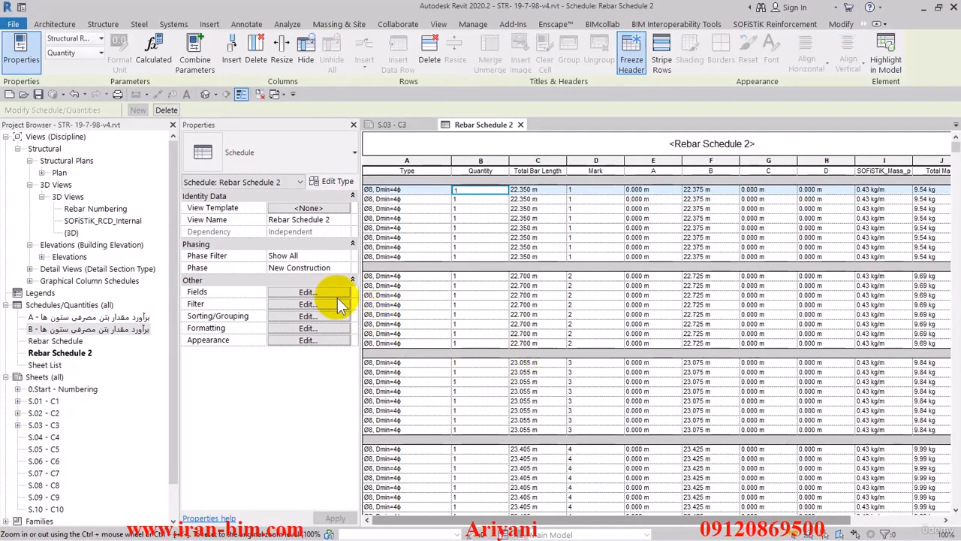
Examine the fields available for filtering the schedule
left_click(307, 303)
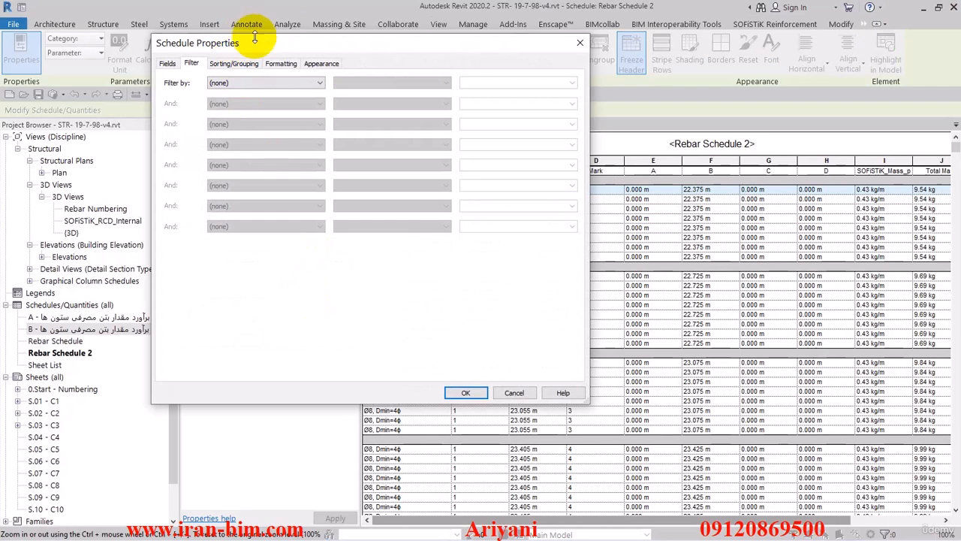
left_click_drag(330, 42, 443, 75)
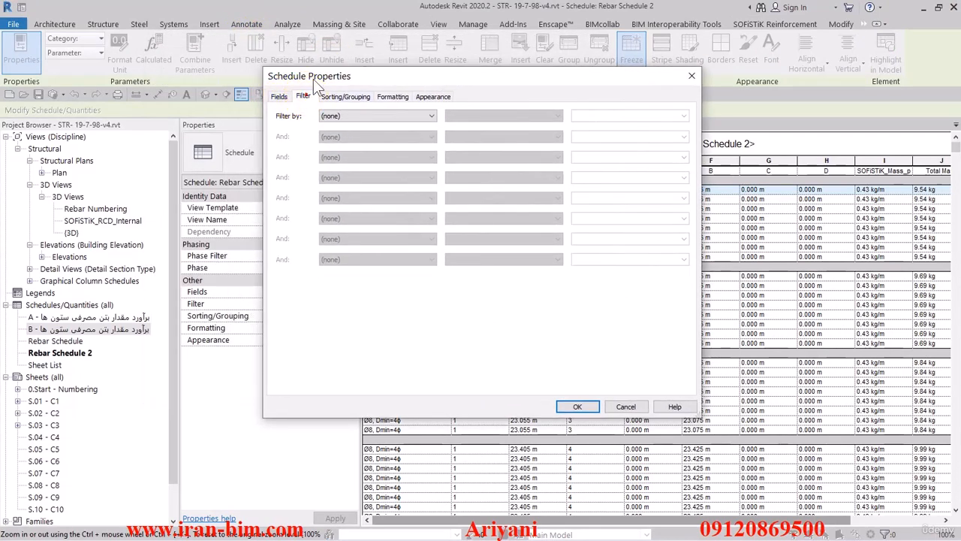
left_click_drag(317, 70, 319, 30)
left_click(369, 75)
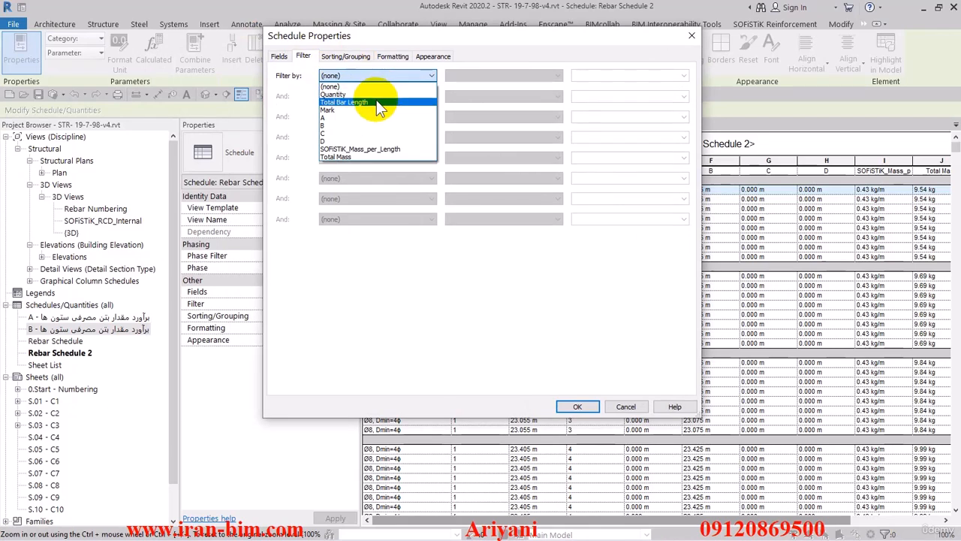
left_click(364, 59)
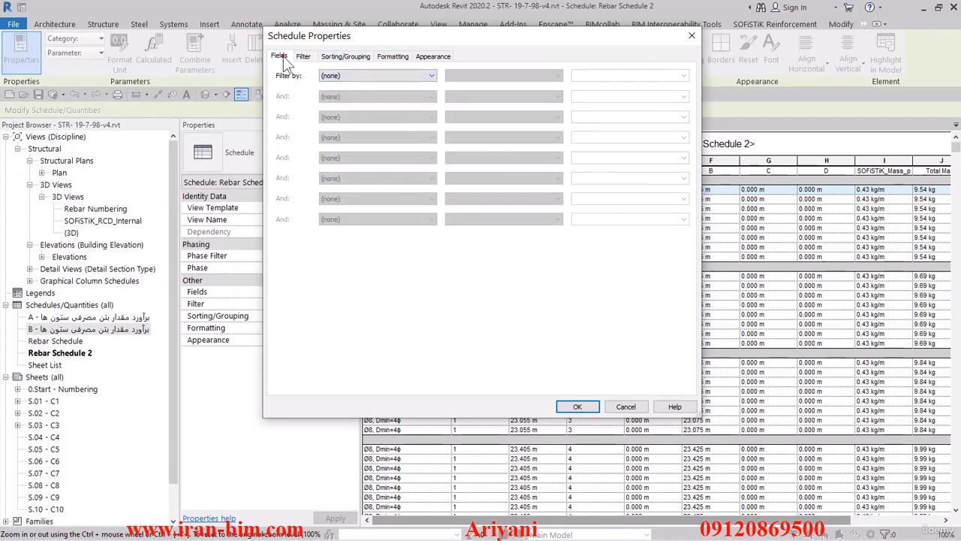
left_click(278, 56)
Add the Bar Length field, move it just after Total Bar Length, and confirm the schedule properties
left_click_drag(510, 150, 509, 297)
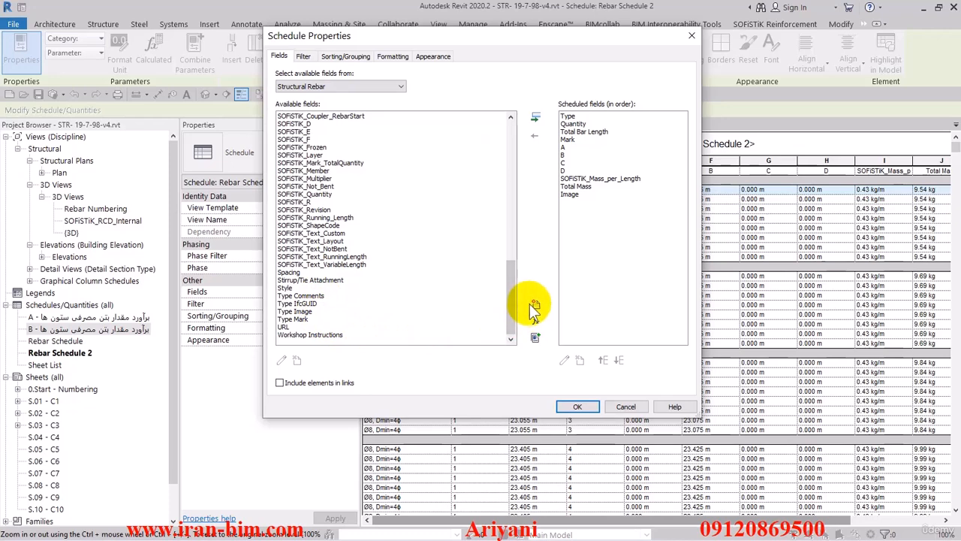
left_click_drag(508, 302, 507, 140)
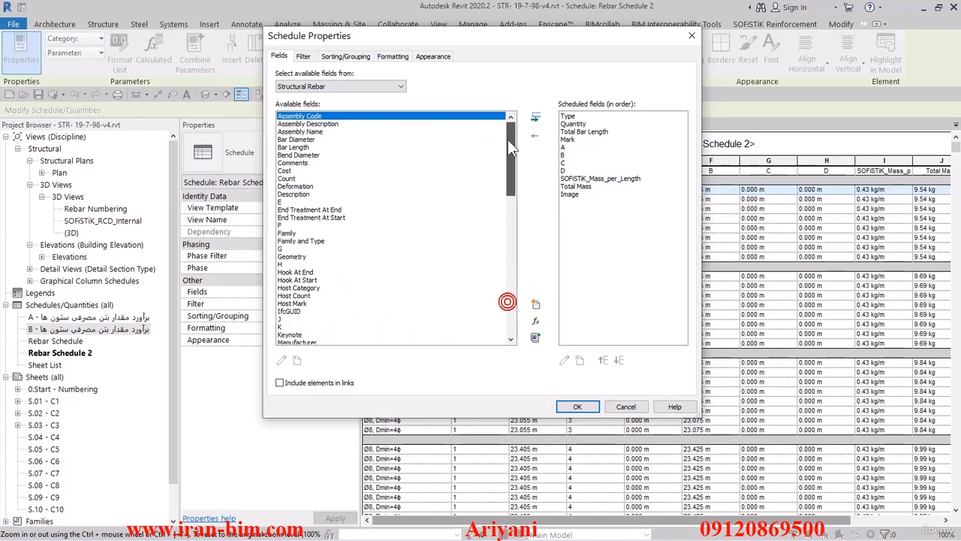
left_click(298, 148)
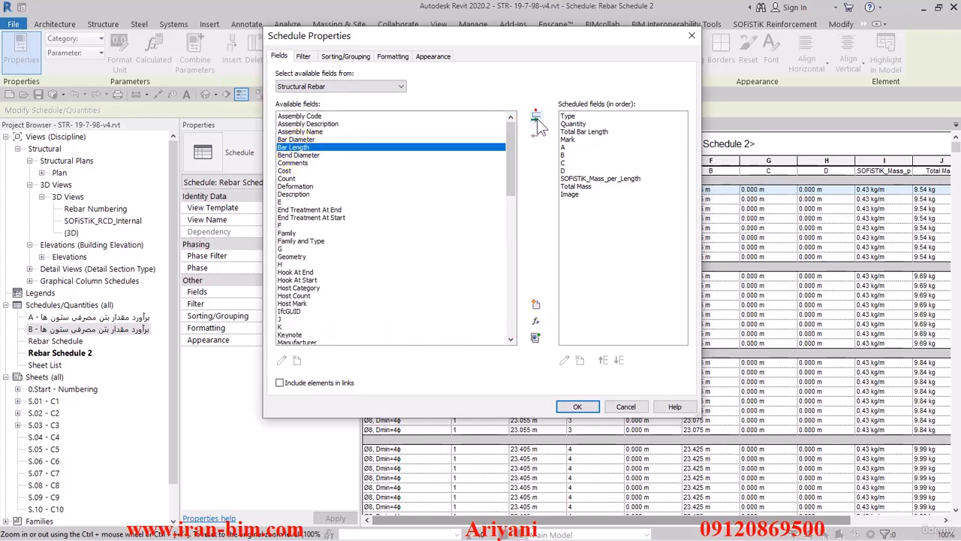
left_click(535, 118)
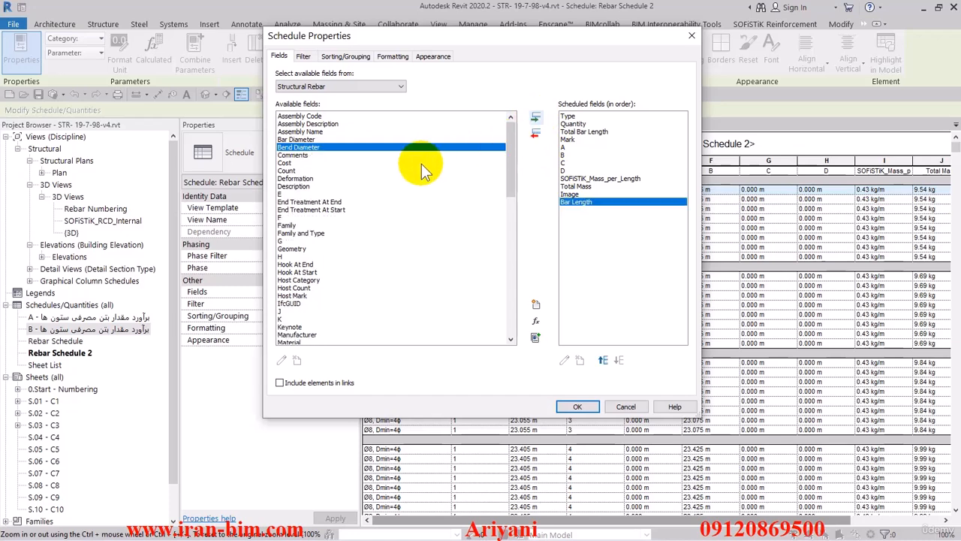
left_click(602, 360)
left_click(602, 360)
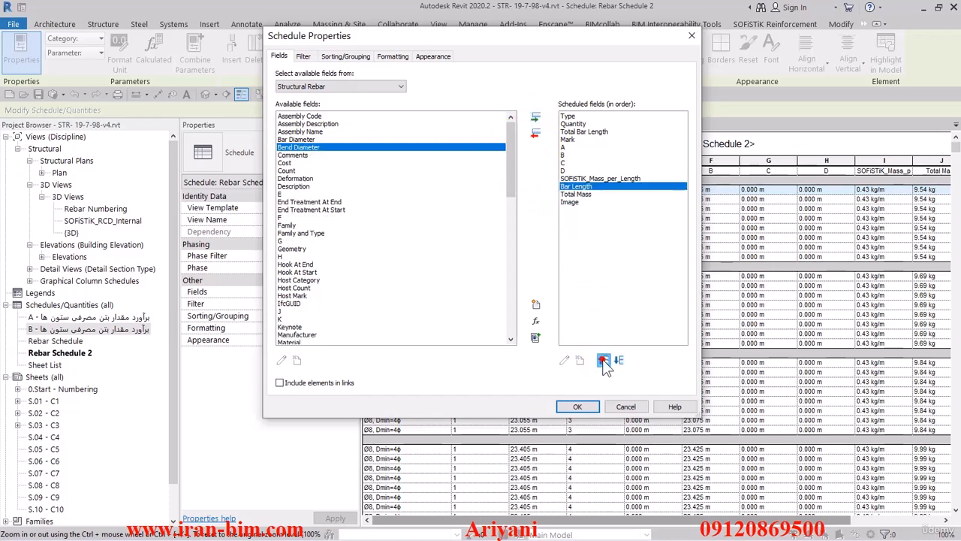
left_click(603, 361)
left_click(603, 360)
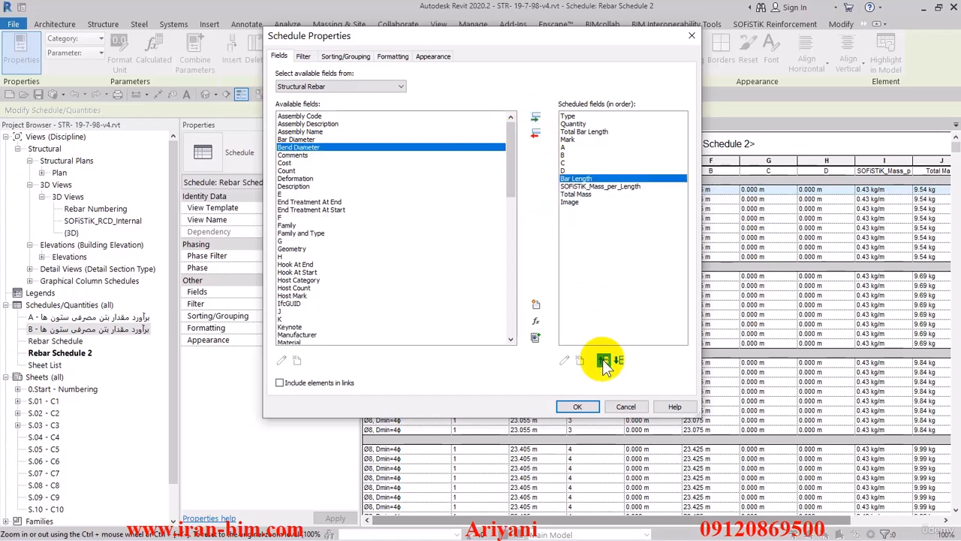
left_click(603, 361)
left_click(603, 361)
left_click(603, 360)
left_click(603, 360)
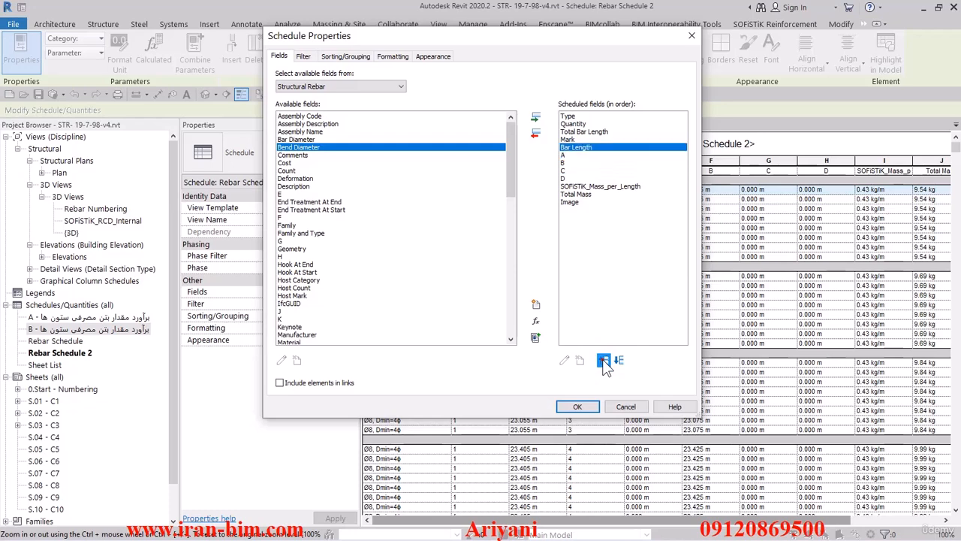
left_click(603, 360)
left_click(579, 403)
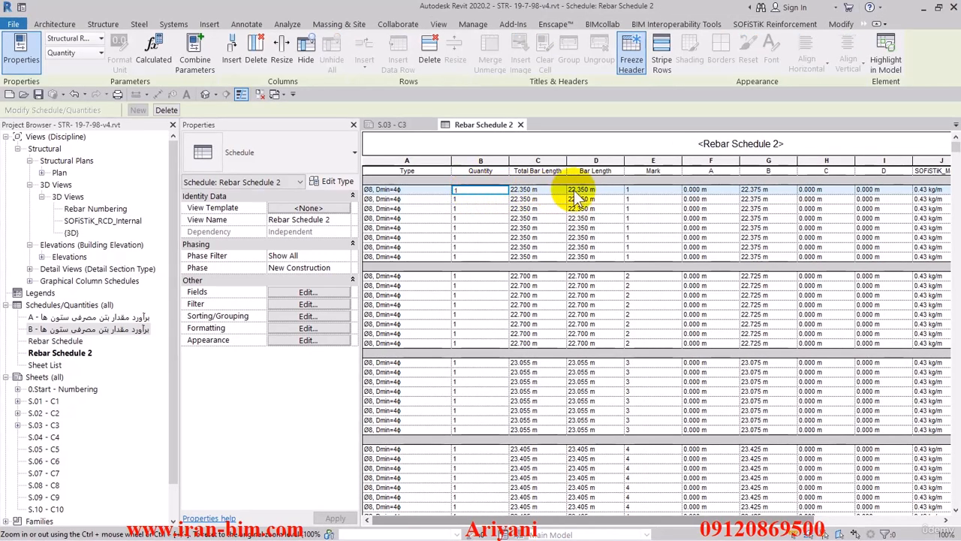
Filter the schedule to show only rebars whose Bar Length is greater than or equal to 11.98
scroll(590, 238, "down", 6)
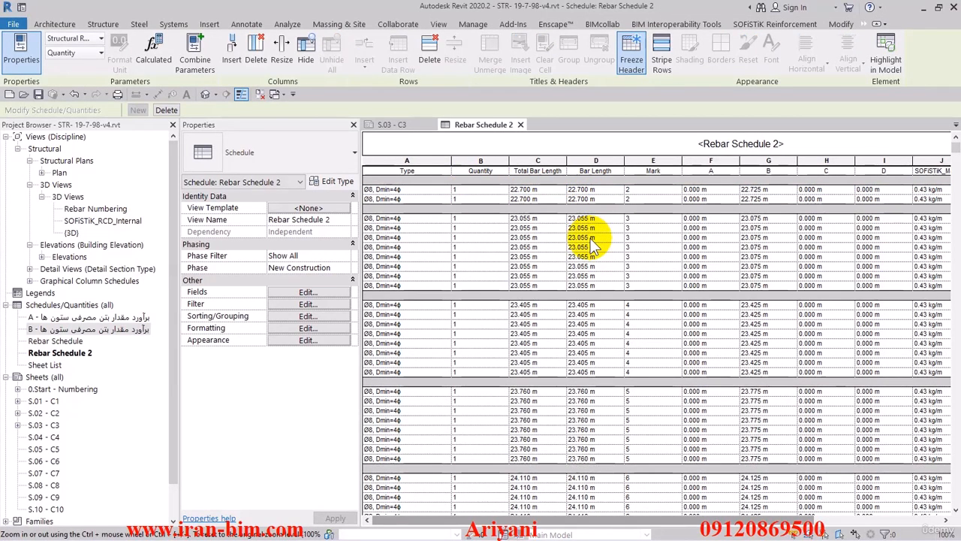
scroll(593, 248, "down", 15)
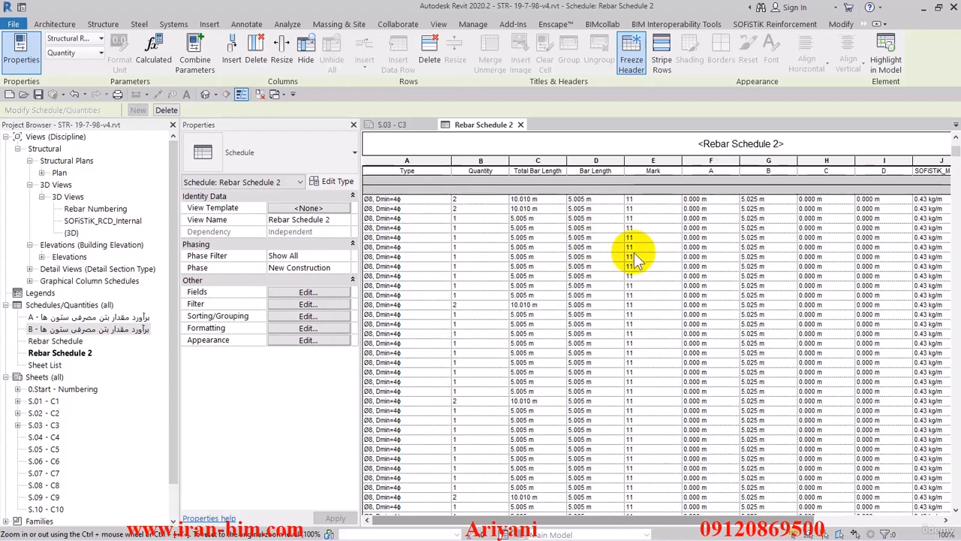
mouse_move(956, 151)
left_mouse_down()
mouse_move(956, 167)
mouse_move(956, 140)
left_mouse_up()
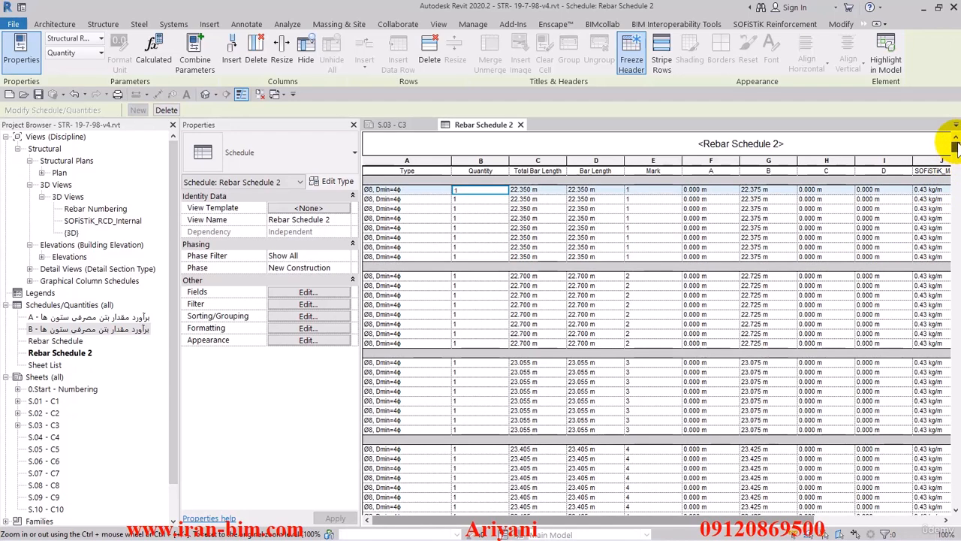
left_click(308, 304)
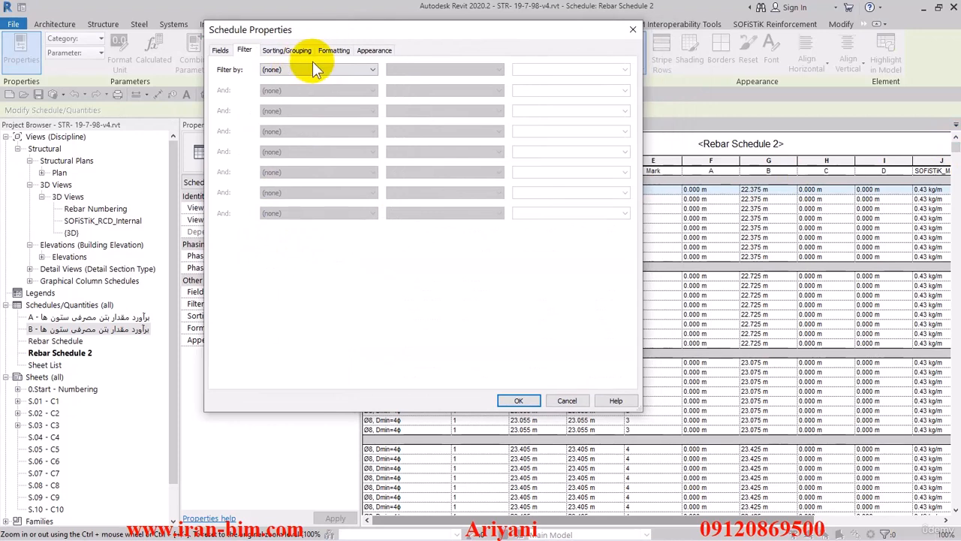
left_click(308, 69)
left_click(308, 103)
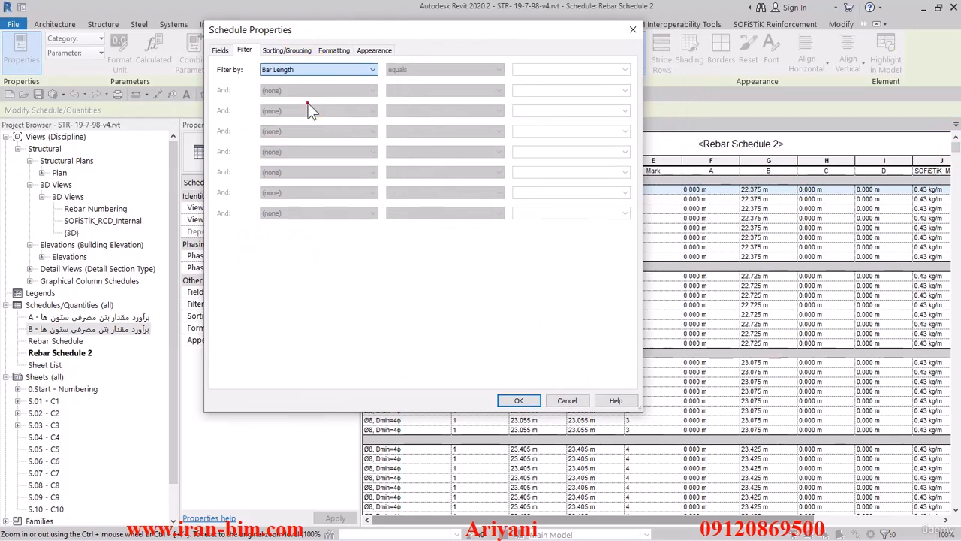
left_click(435, 69)
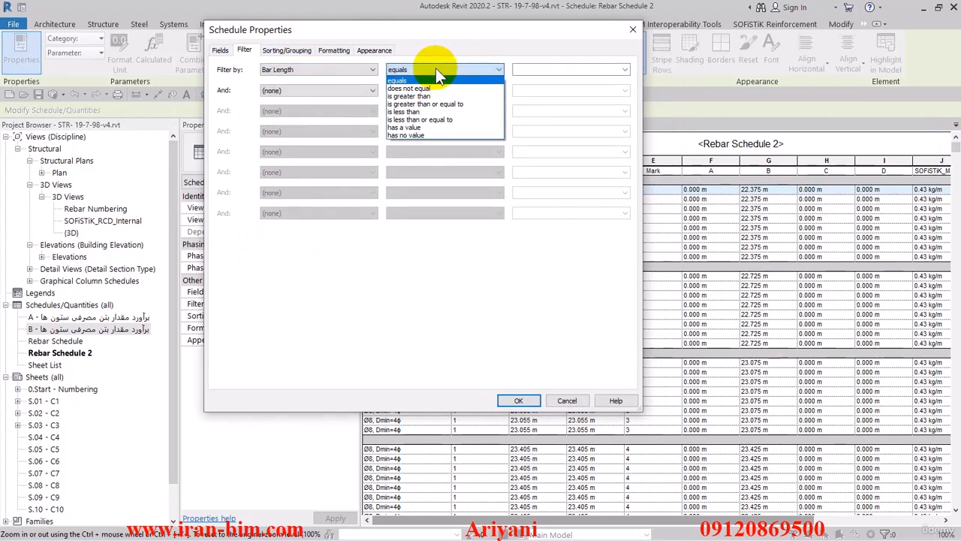
left_click(398, 103)
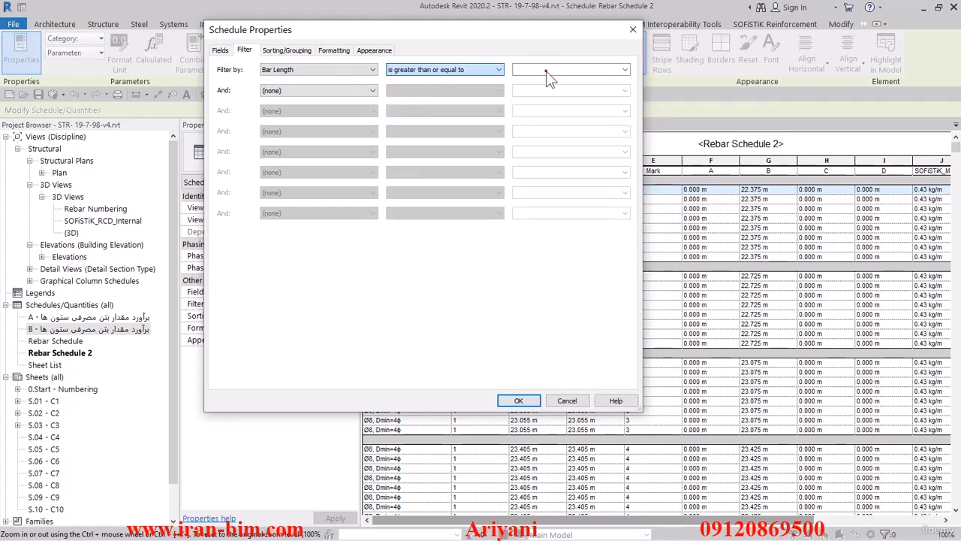
left_click(546, 71)
type("11.98")
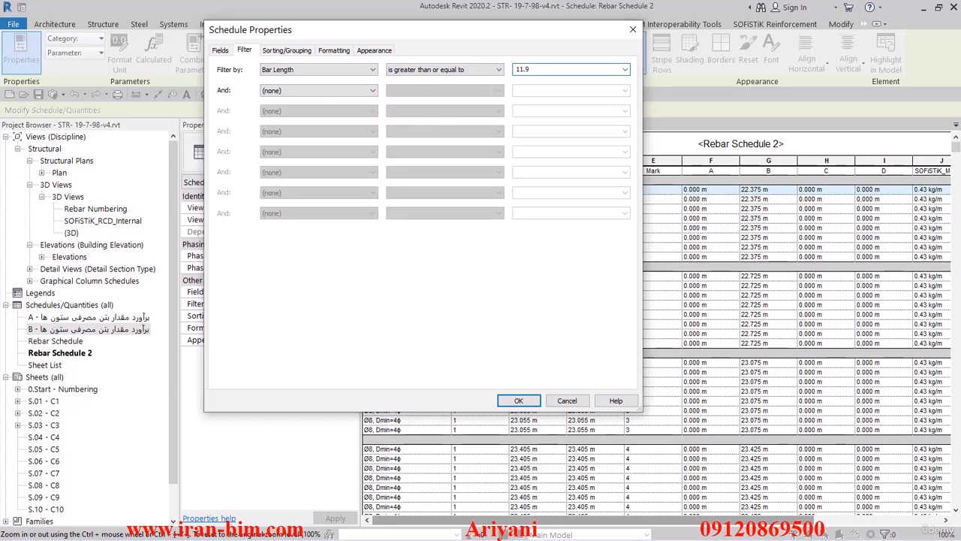
left_click(520, 400)
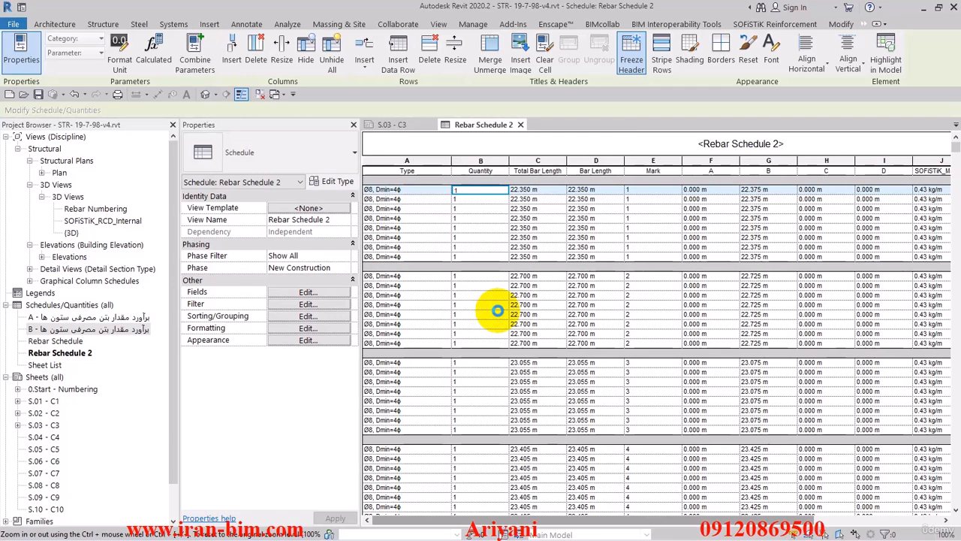
Review the schedule's fields and sorting settings and close the properties dialog
left_click(315, 290)
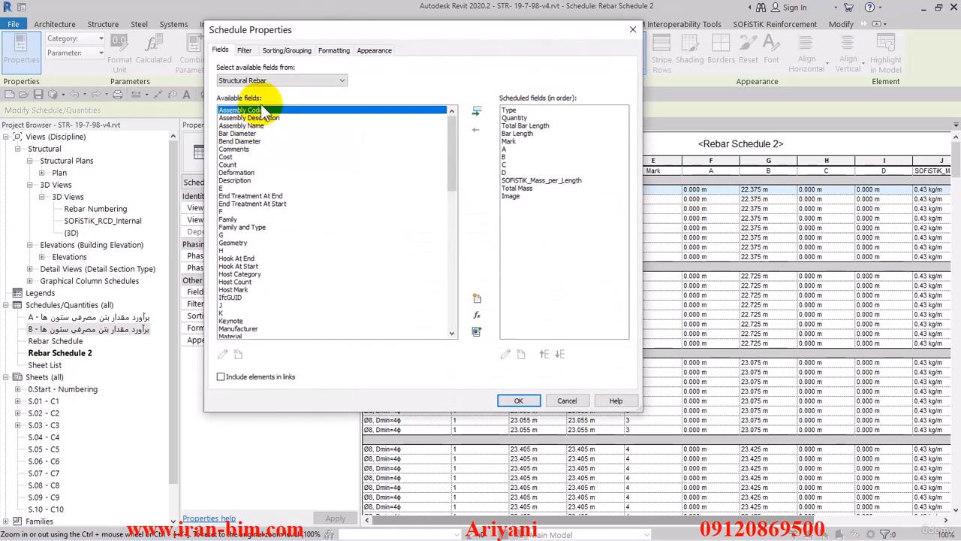
left_click(286, 50)
left_click(338, 69)
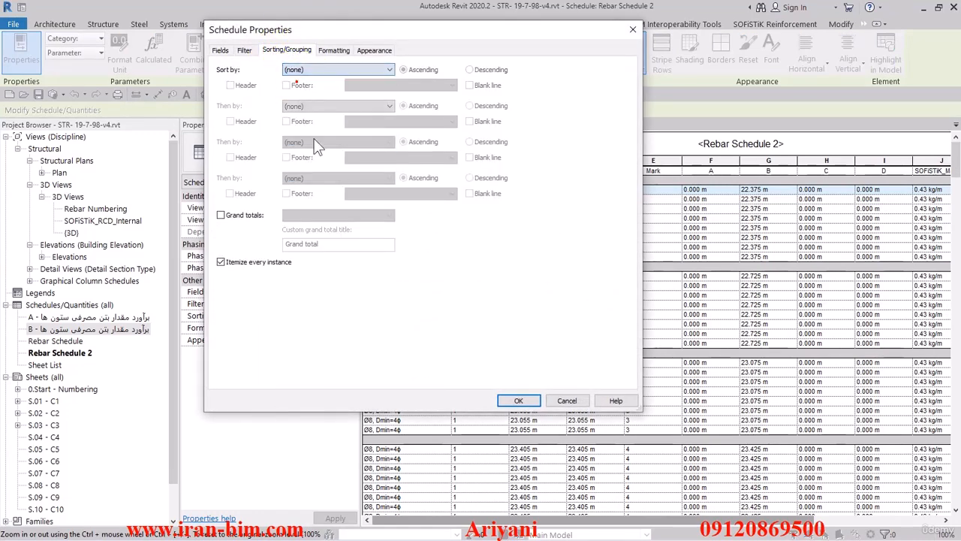
left_click(514, 401)
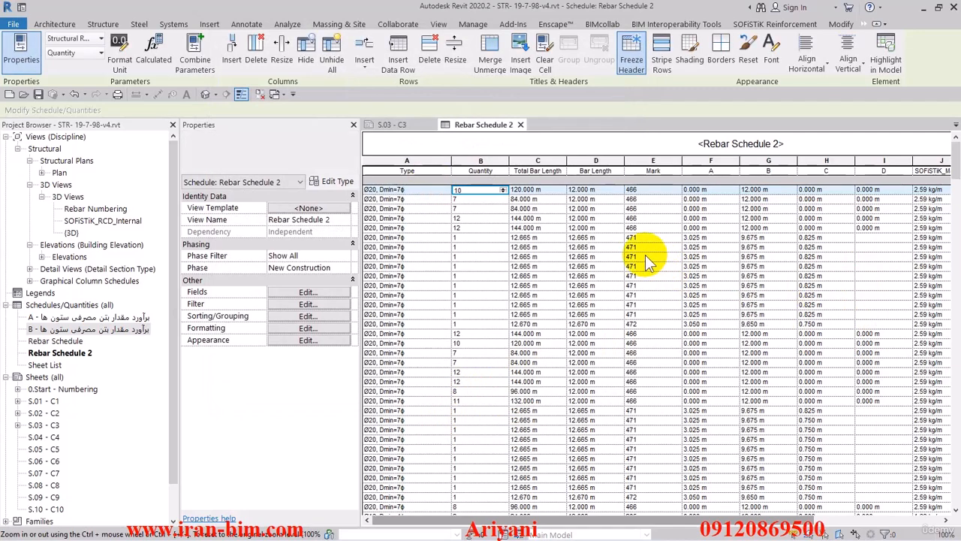
Browse the filtered schedule and inspect the fields available for a second filter condition
mouse_move(955, 163)
left_mouse_down()
mouse_move(951, 182)
mouse_move(949, 160)
left_mouse_up()
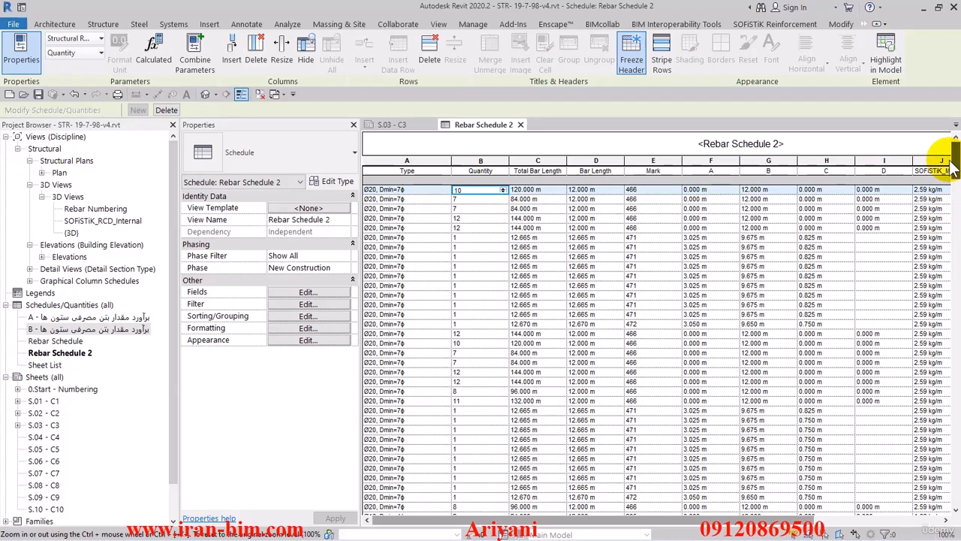
left_click_drag(950, 167, 929, 502)
left_click(404, 507)
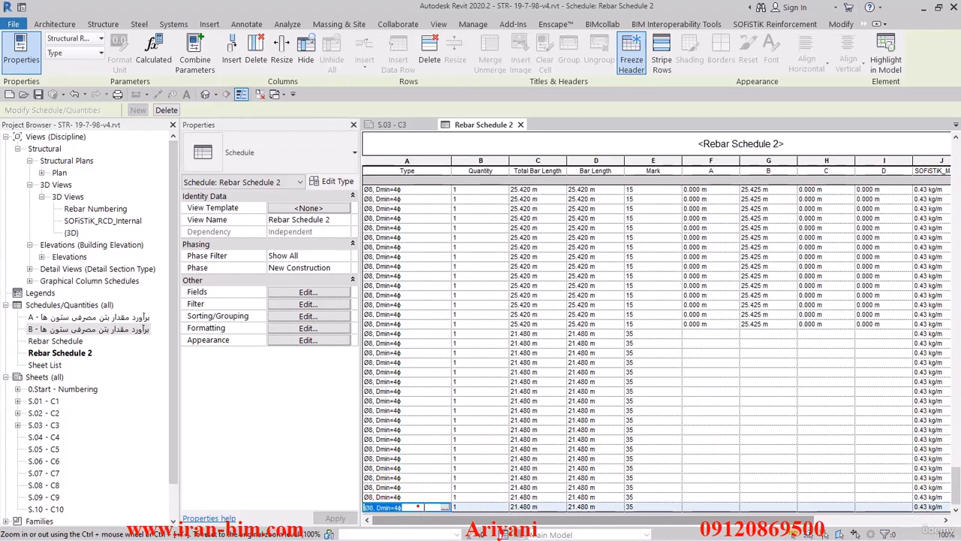
left_click_drag(956, 485, 956, 216)
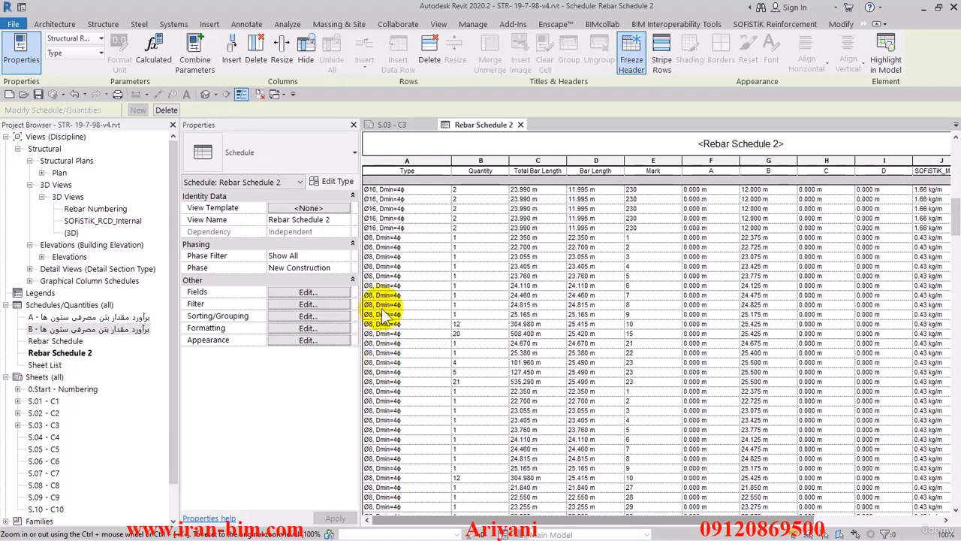
scroll(389, 295, "up", 4)
left_click(307, 304)
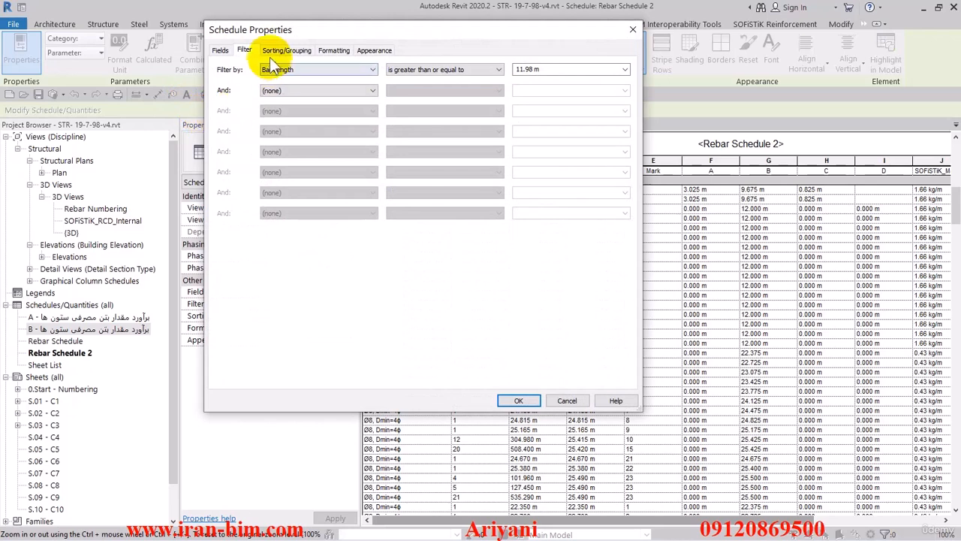
left_click(297, 91)
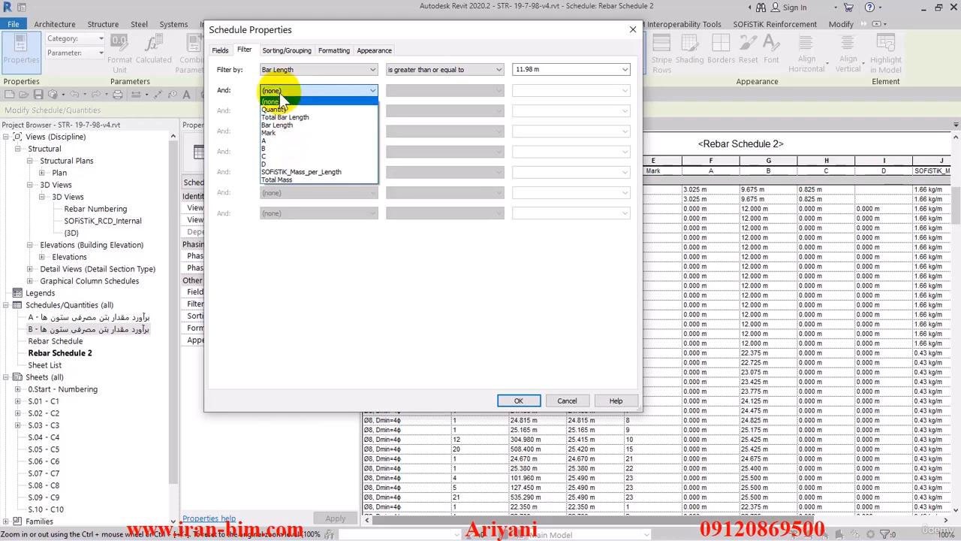
left_click(282, 103)
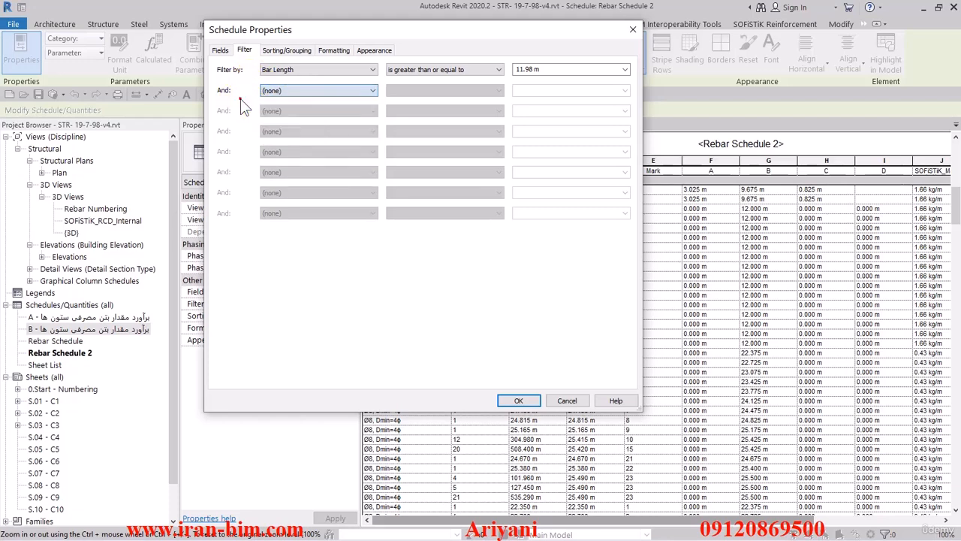
Add the Bar Diameter field to the schedule and move it directly after Type
left_click(220, 49)
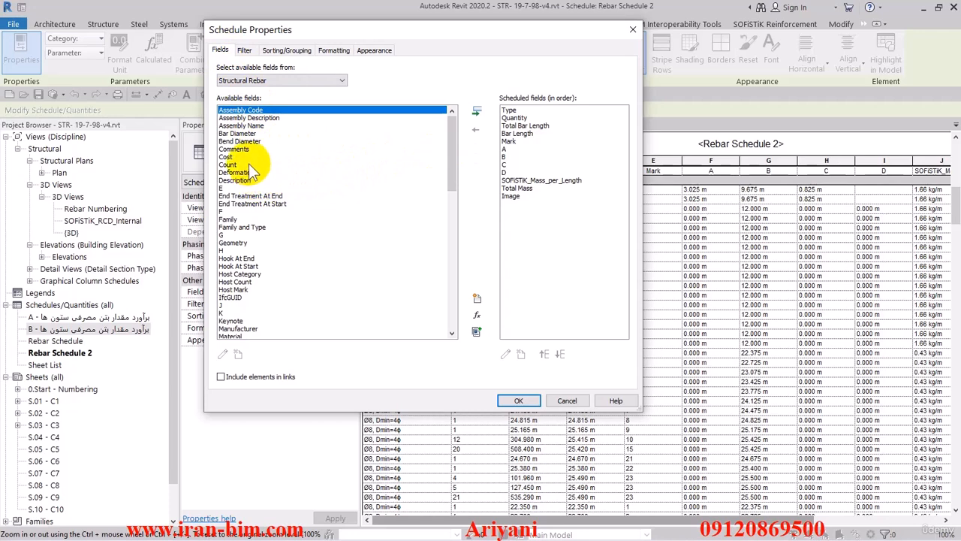
left_click(236, 198)
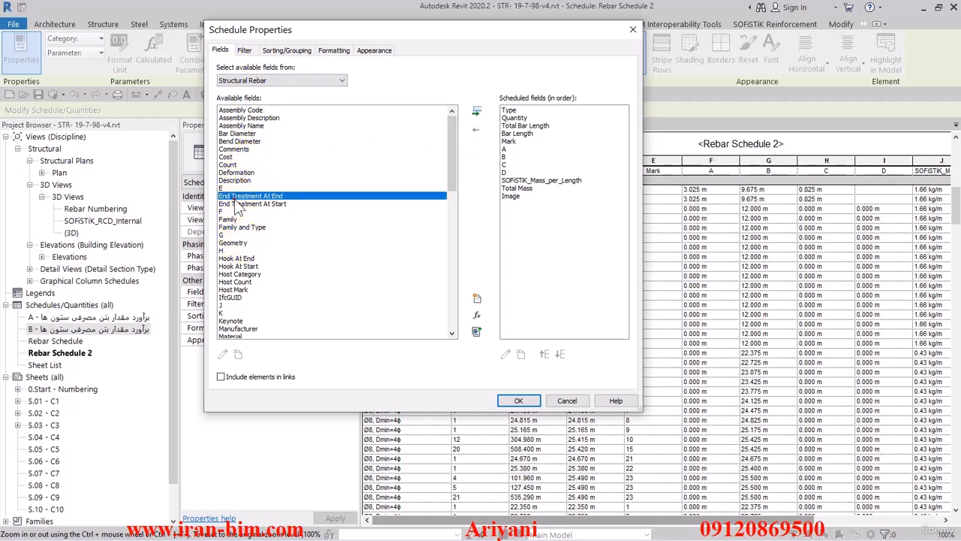
left_click(239, 134)
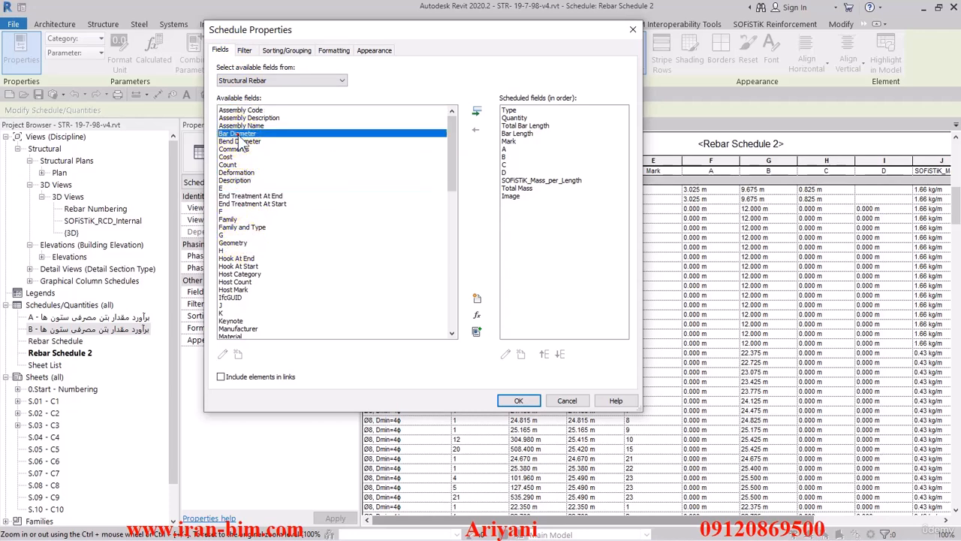
left_click(476, 112)
left_click(545, 355)
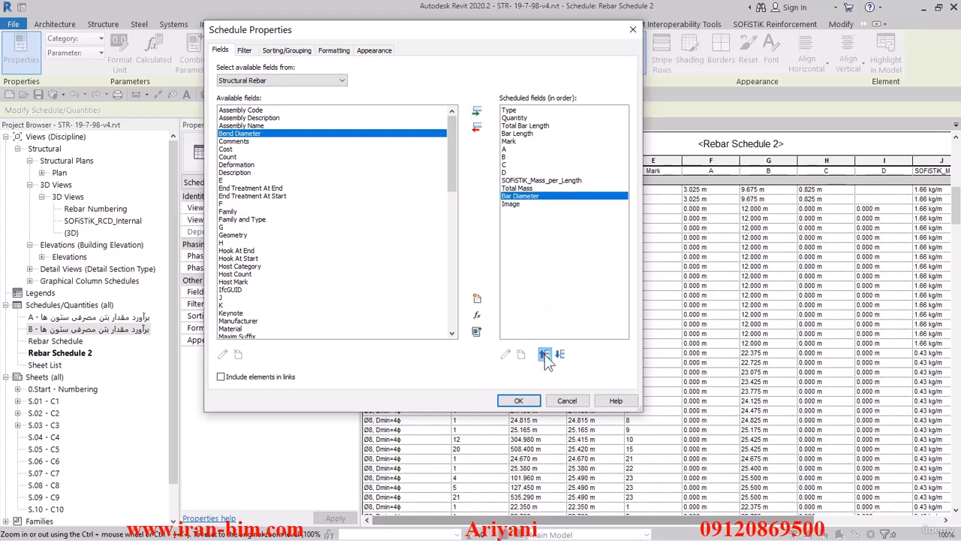
left_click(545, 355)
left_click(545, 354)
left_click(545, 354)
left_click(545, 354)
left_click(545, 355)
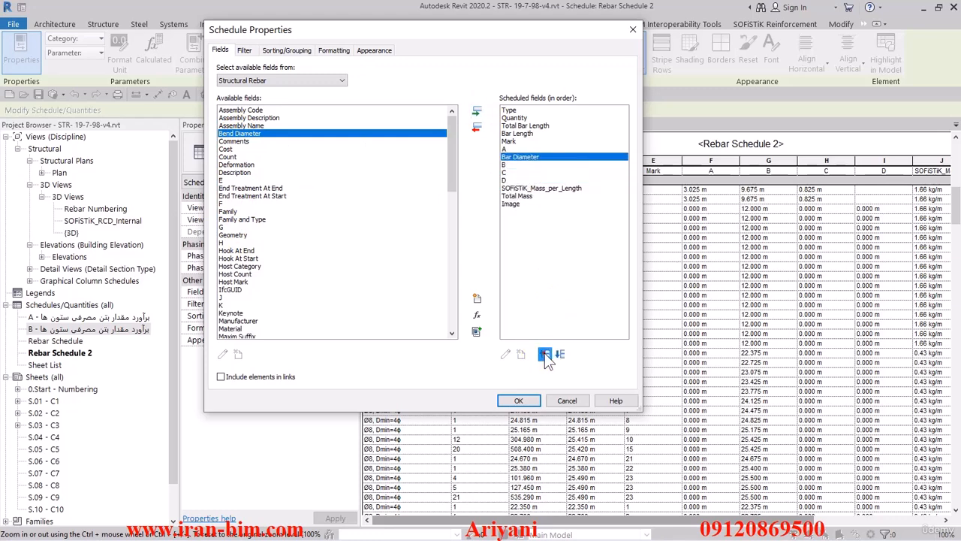
left_click(545, 355)
left_click(546, 355)
left_click(545, 354)
left_click(545, 355)
left_click(545, 354)
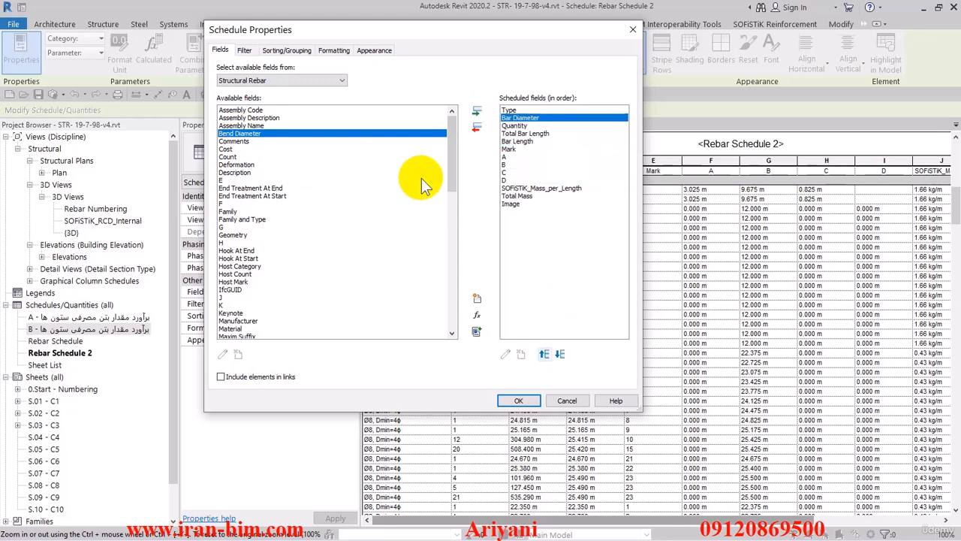
Set the alignment of all schedule fields to Center
left_click(334, 50)
left_click(237, 85)
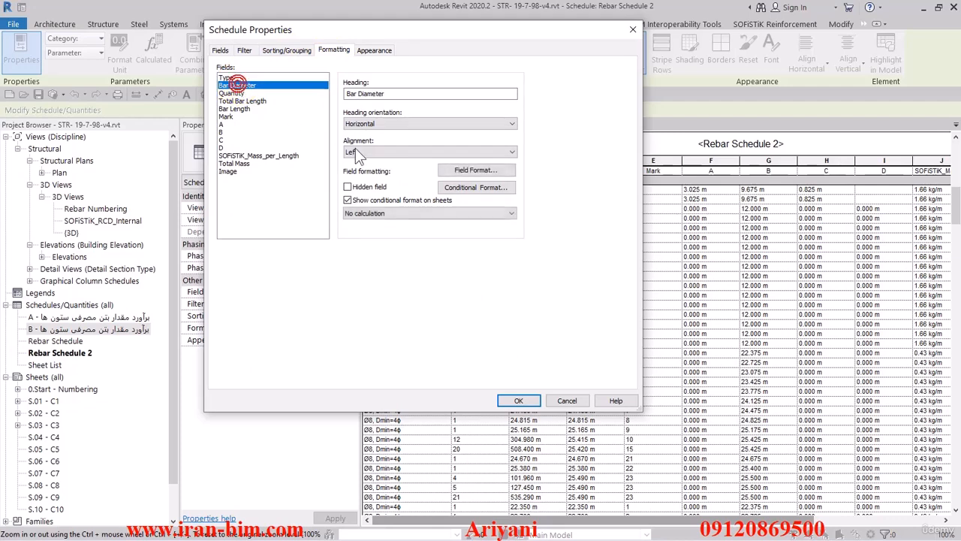
left_click_drag(225, 78, 255, 190)
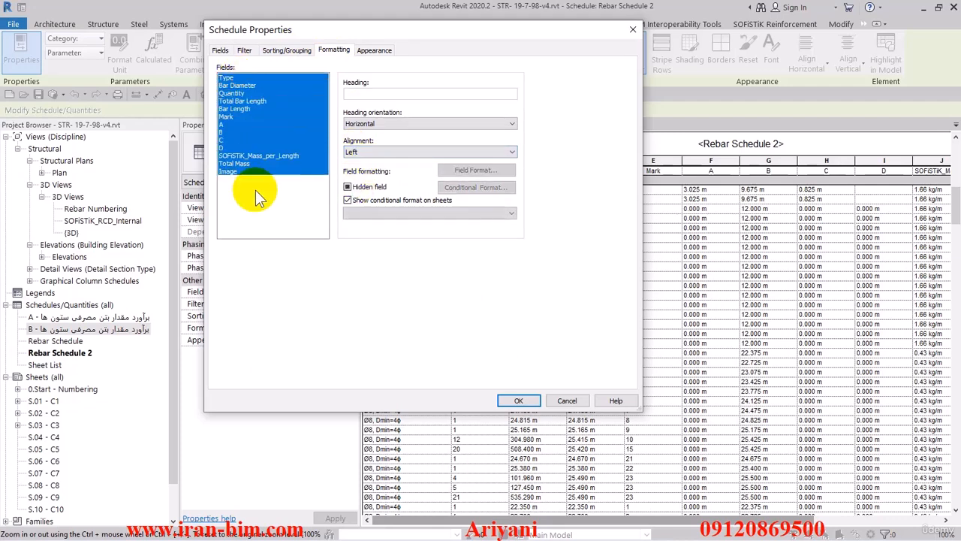
left_click(382, 152)
left_click(362, 169)
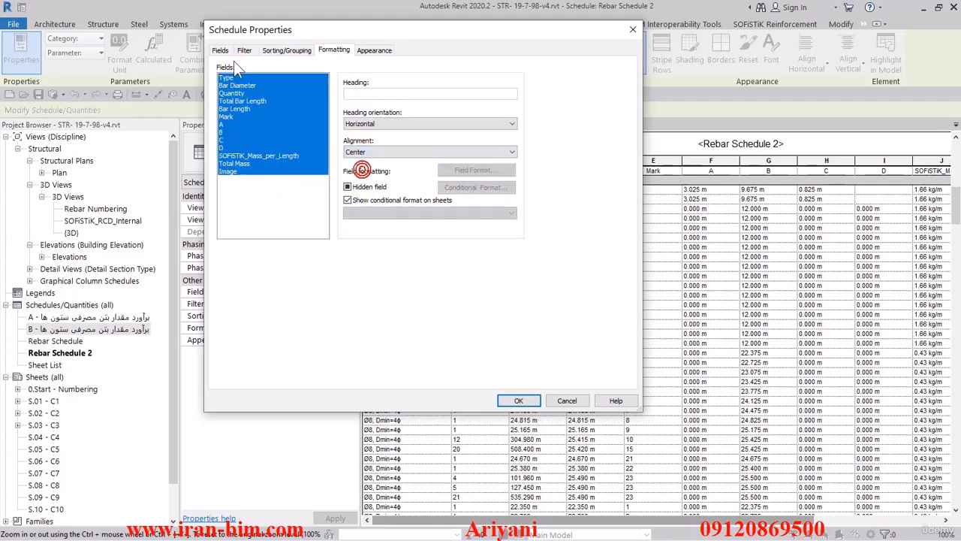
Add a second filter condition where Bar Diameter does not equal 0.80 cm, and confirm the schedule properties
left_click(245, 52)
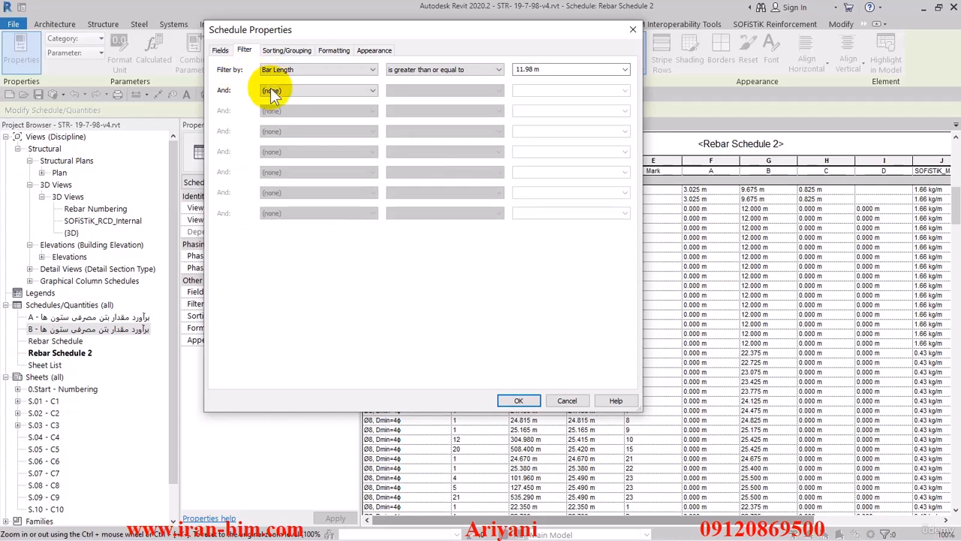
left_click(284, 91)
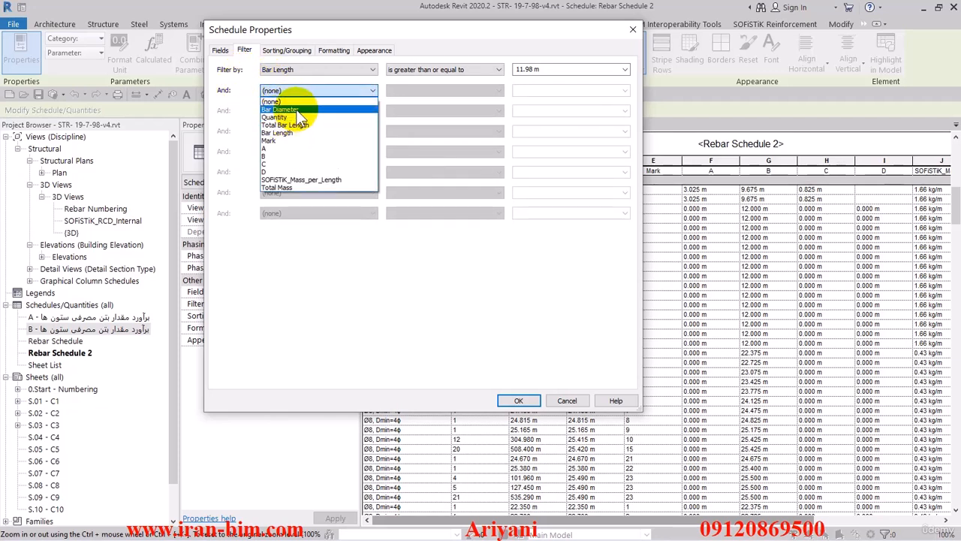
left_click(293, 110)
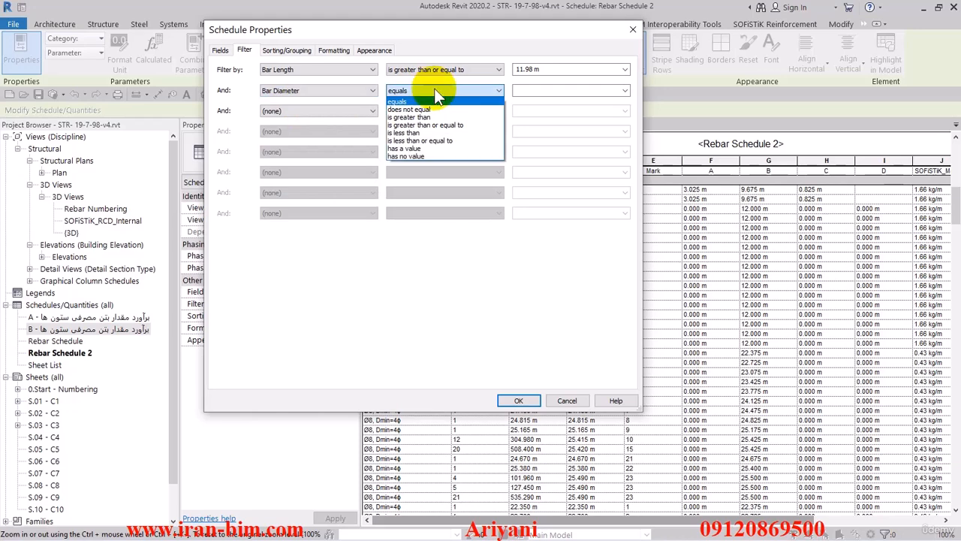
left_click(439, 107)
left_click(625, 89)
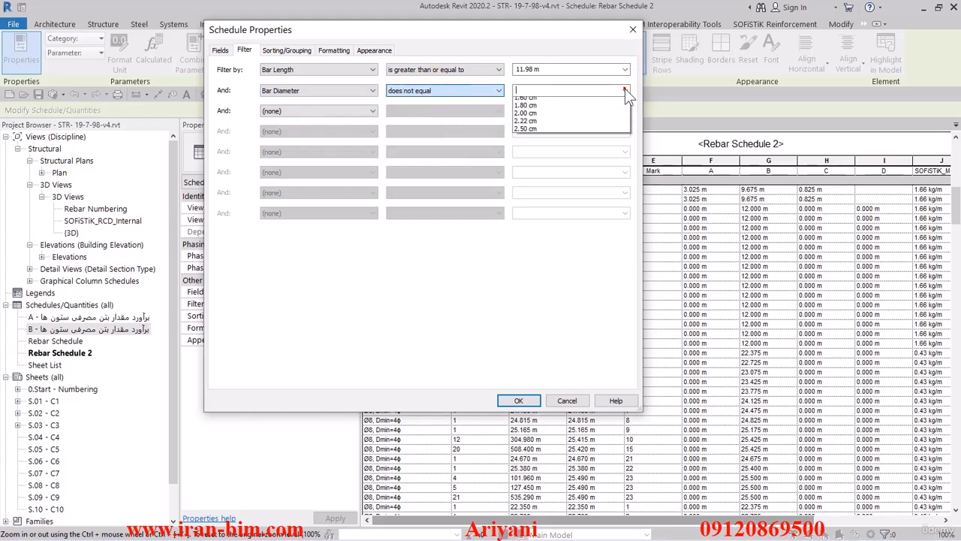
left_click(606, 103)
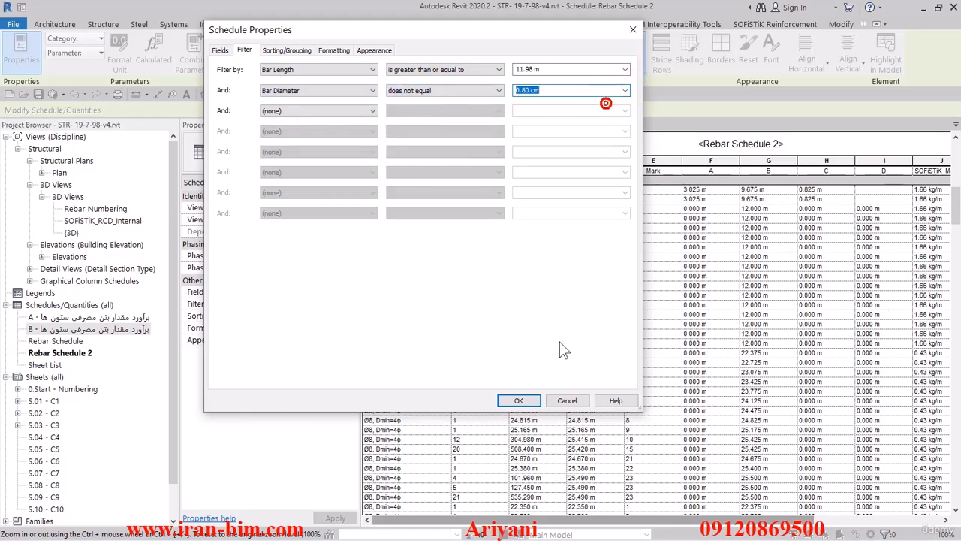
left_click(518, 400)
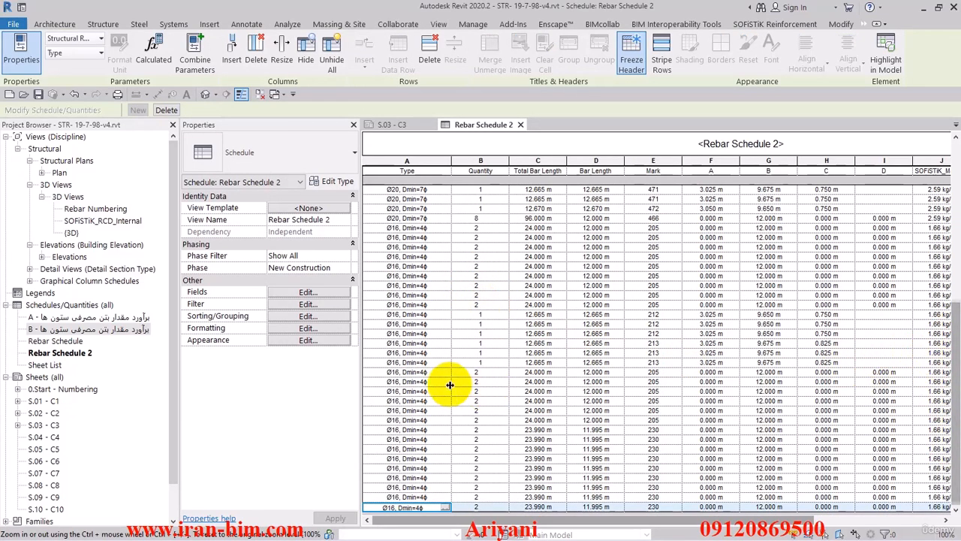
Select the filtered rebar rows in the schedule and temporarily isolate them in the 3D view
scroll(398, 353, "up", 10)
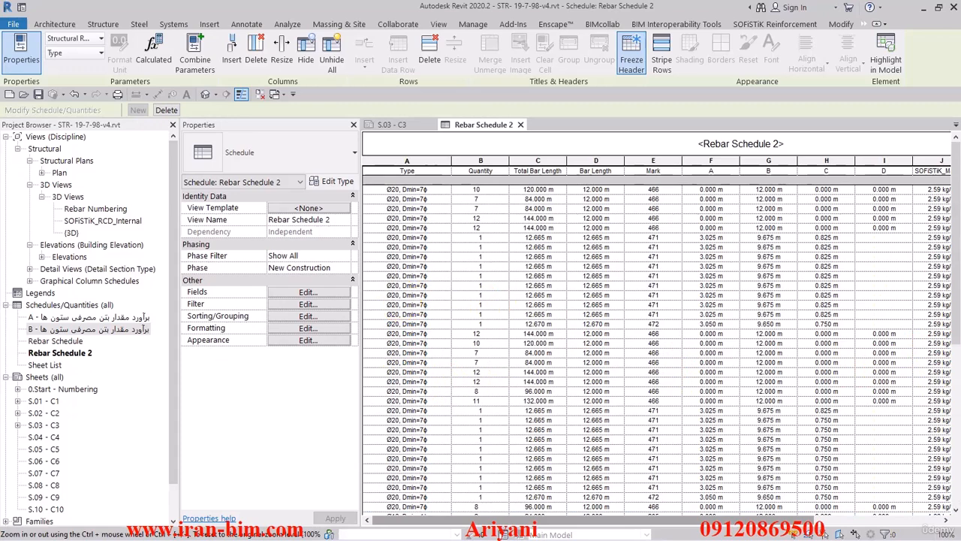
scroll(415, 388, "down", 10)
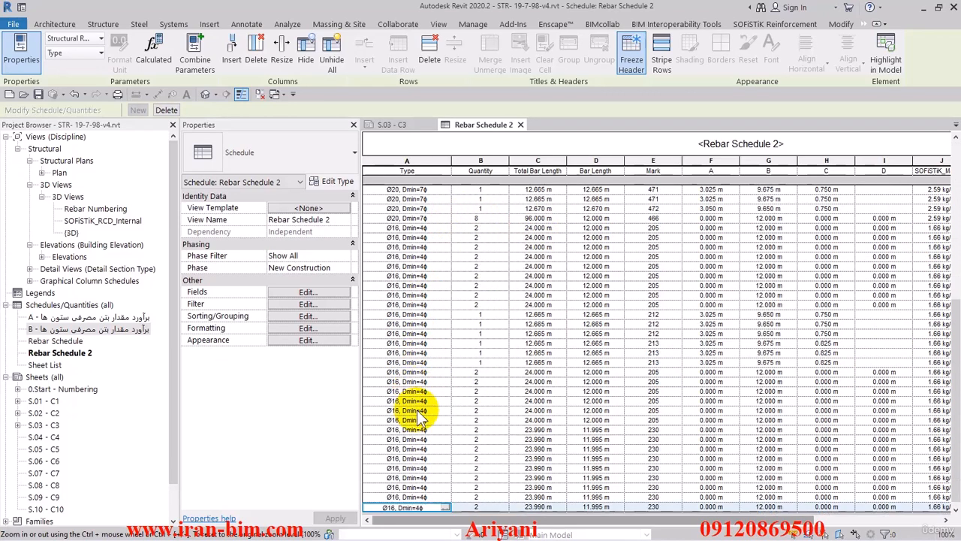
left_click(381, 508)
left_click_drag(381, 508, 398, 193)
left_click(203, 92)
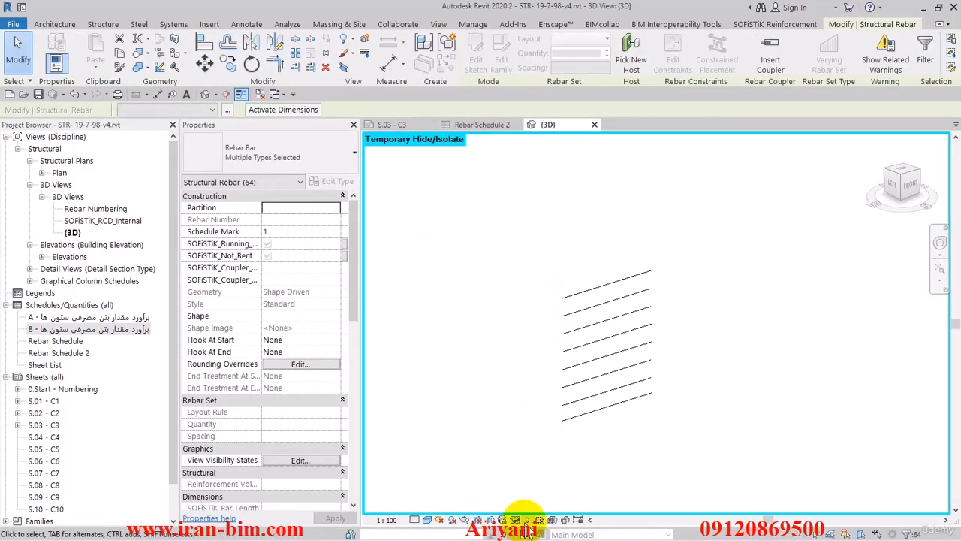
left_click(514, 520)
left_click(521, 508)
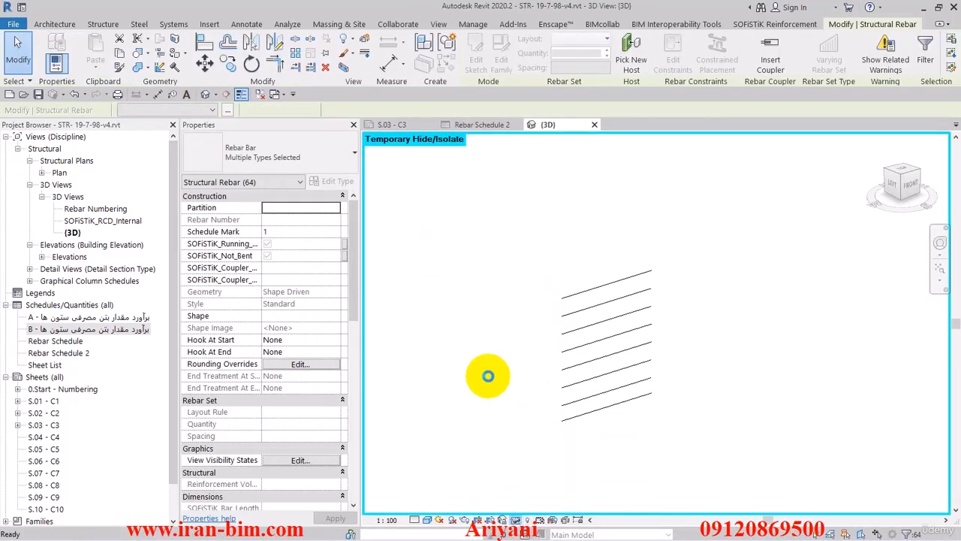